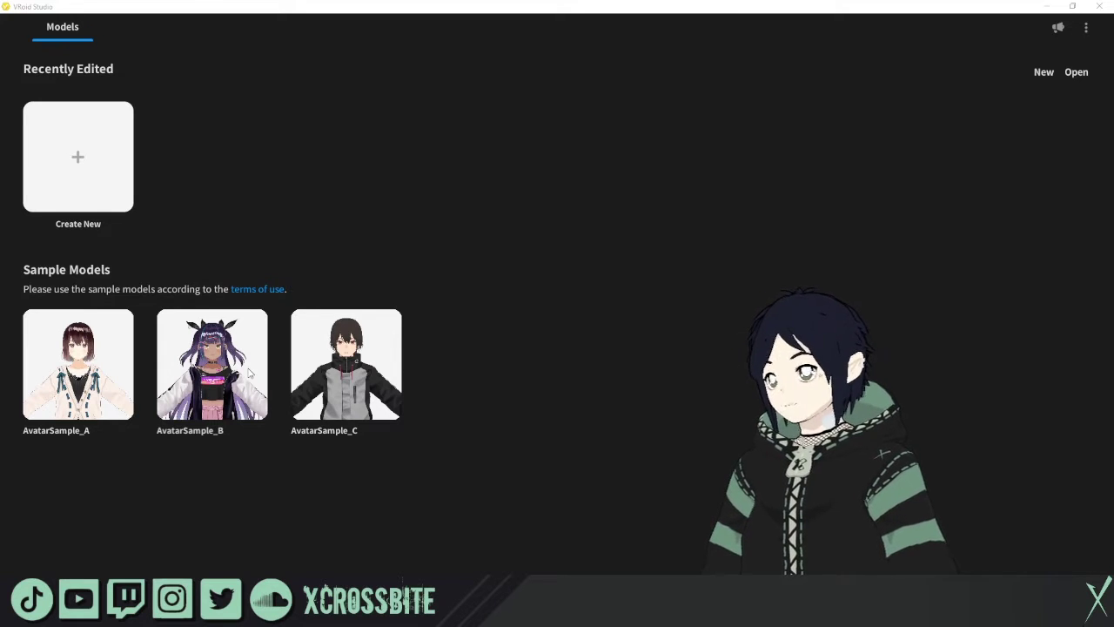
Create a new avatar from the Fem base body and load it into the editor
click(77, 155)
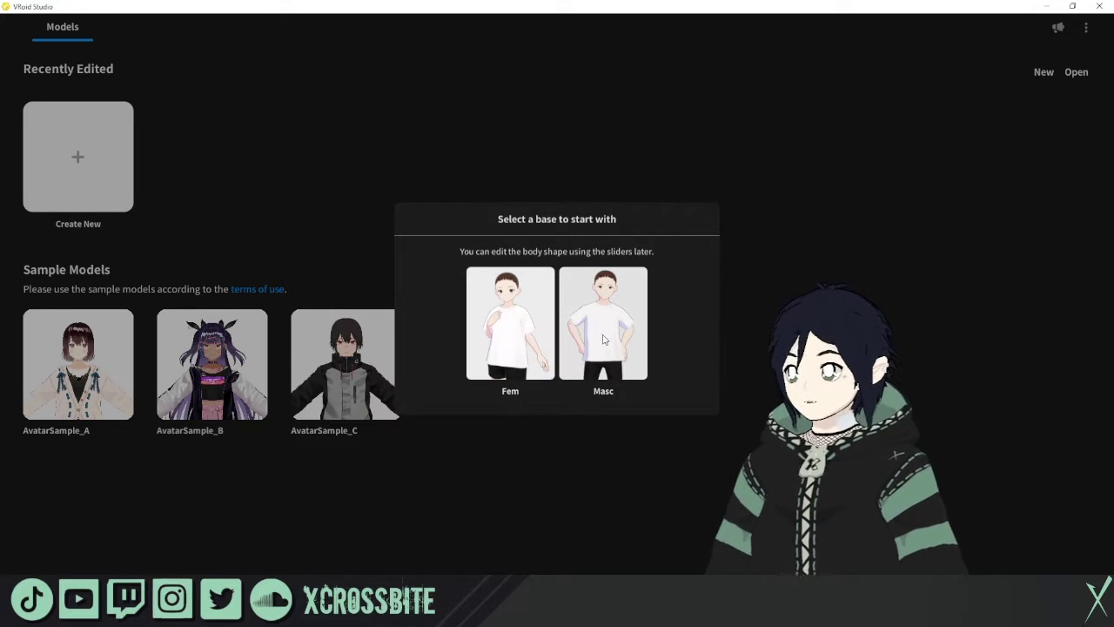
click(513, 330)
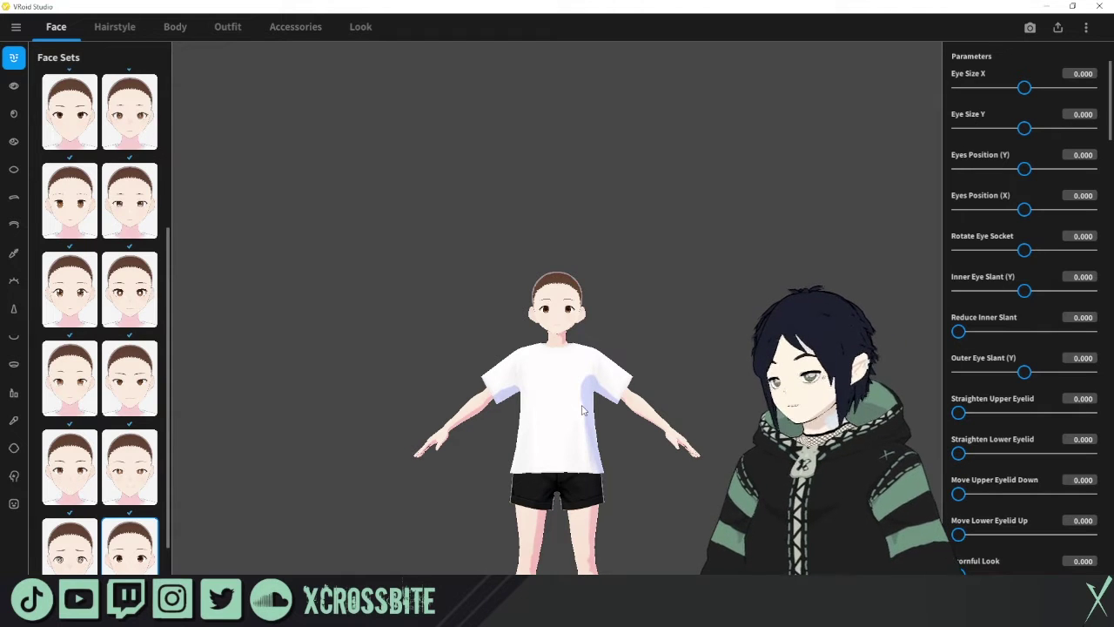
scroll(98, 146, up, 5)
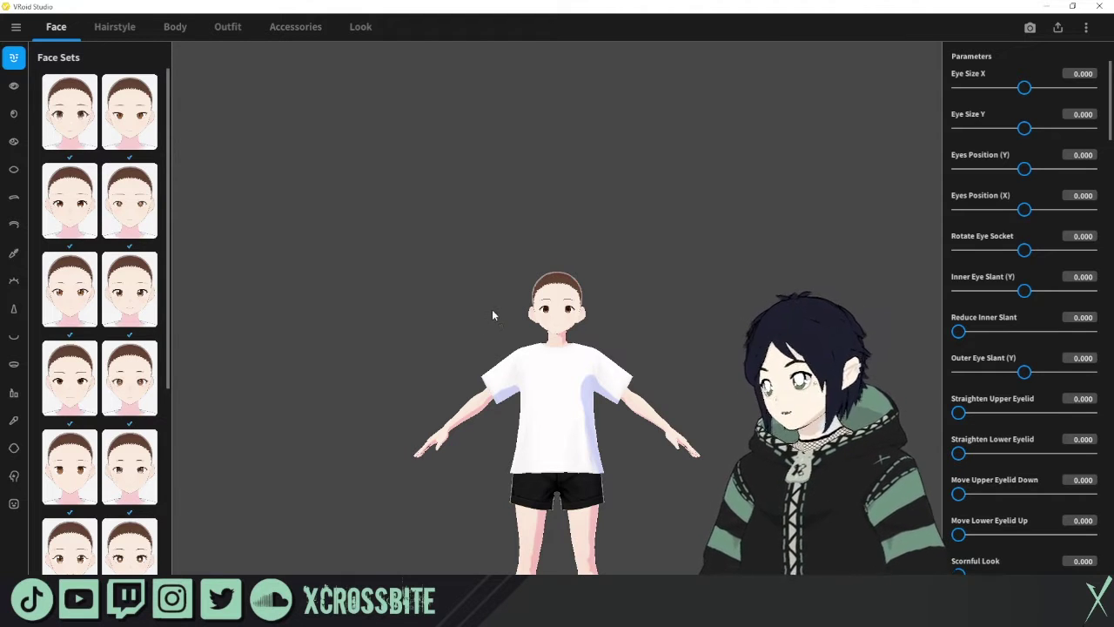
Zoom in on the head and apply the third Face Sets preset
scroll(508, 321, up, 5)
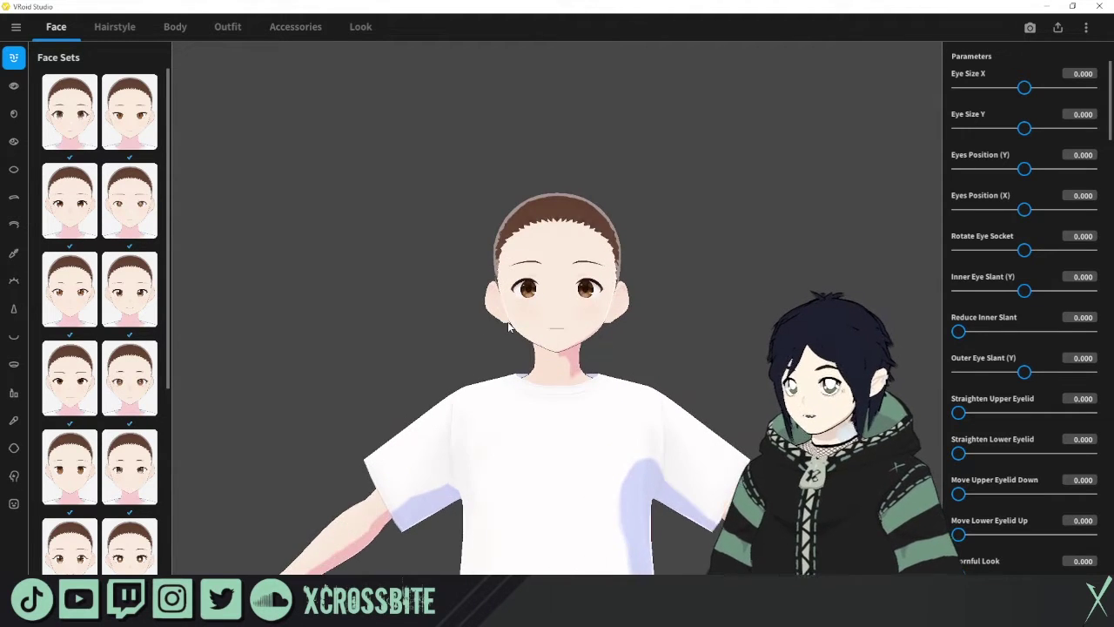
scroll(510, 326, up, 2)
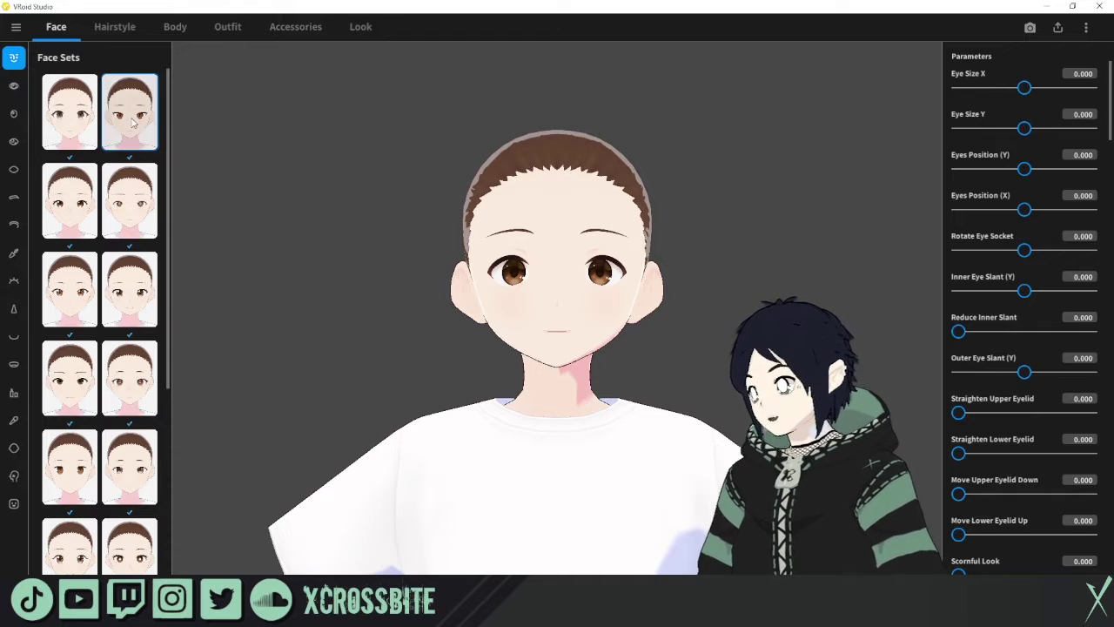
click(133, 122)
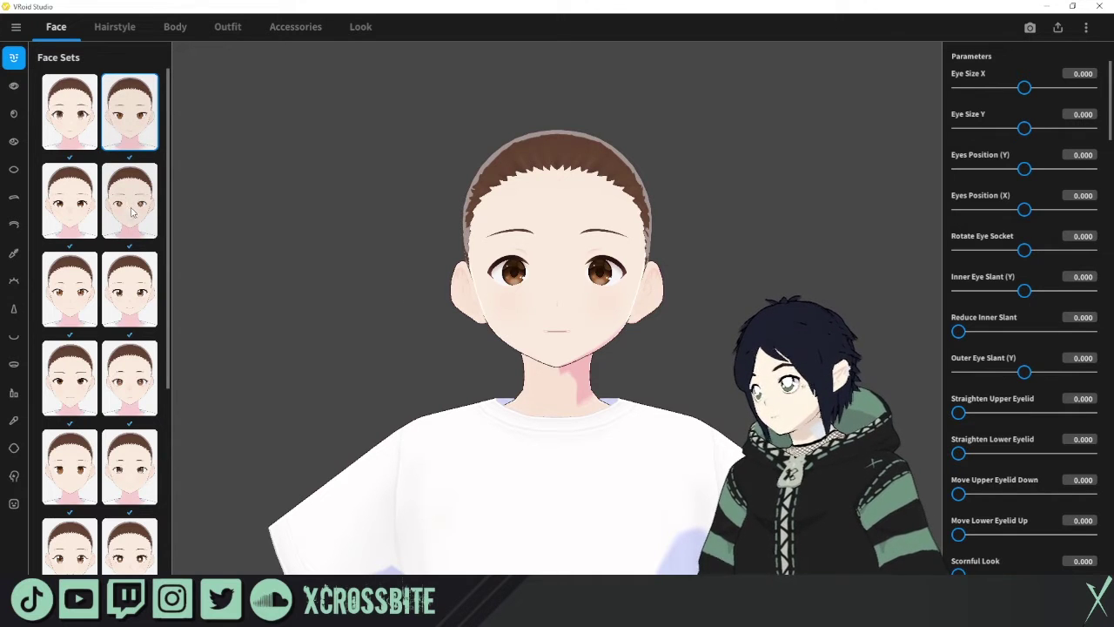
click(80, 221)
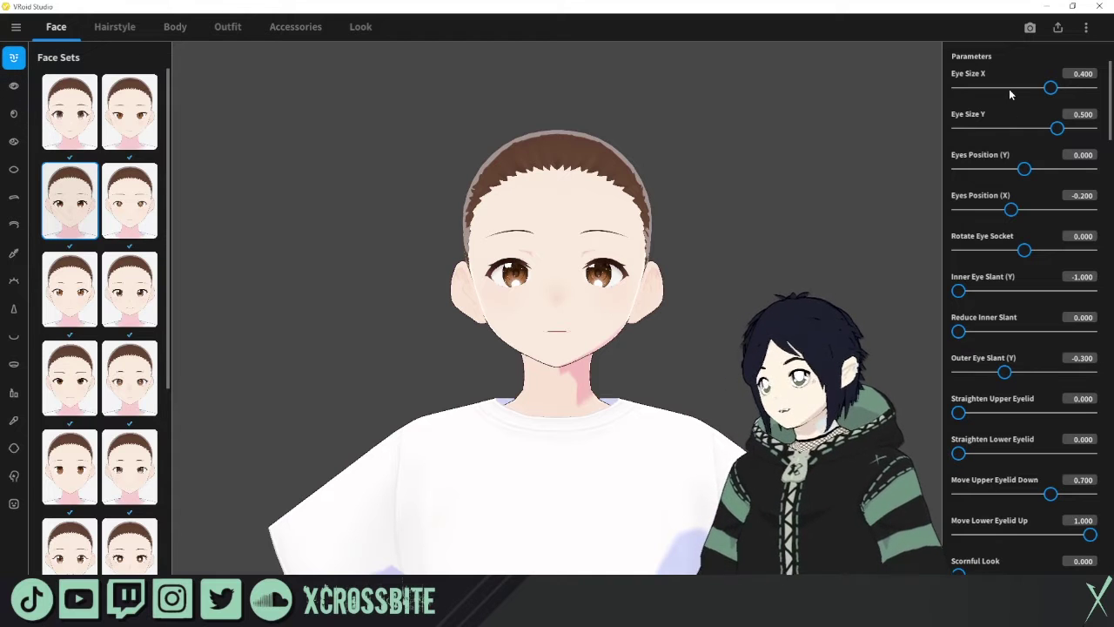
Scroll through the face Parameters and bring up the Eyes Sets presets
scroll(1007, 100, down, 5)
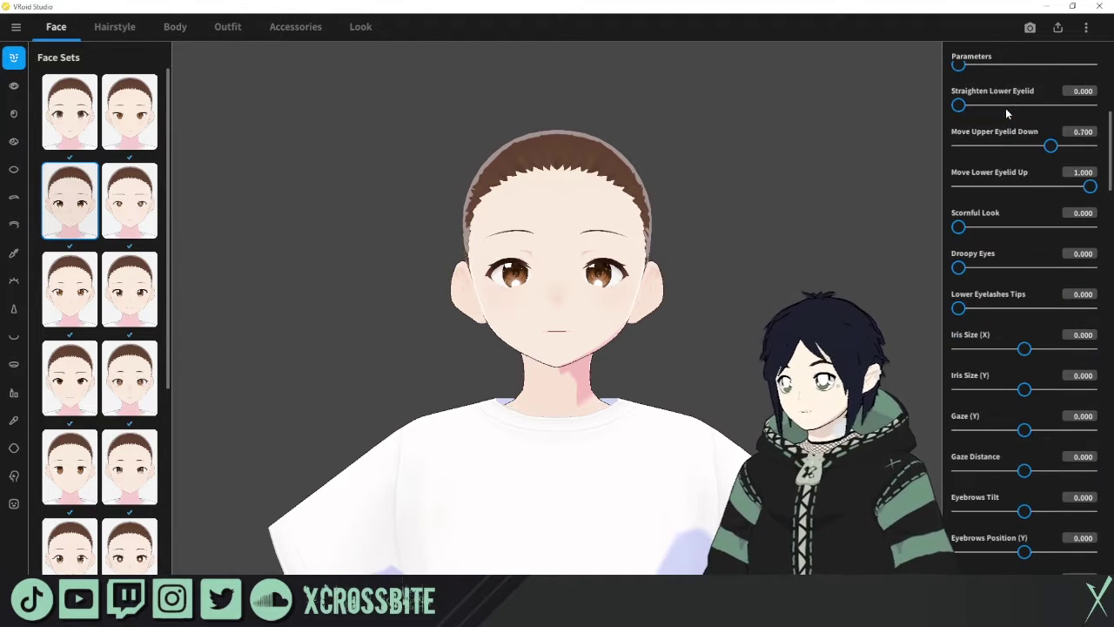
scroll(1005, 108, down, 8)
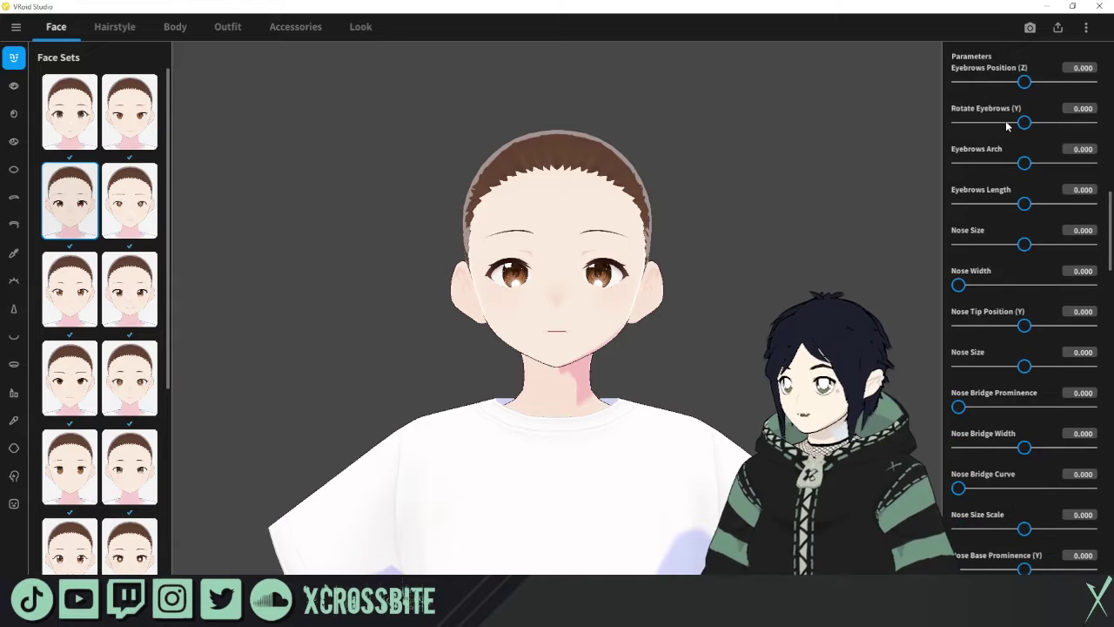
scroll(1007, 131, down, 3)
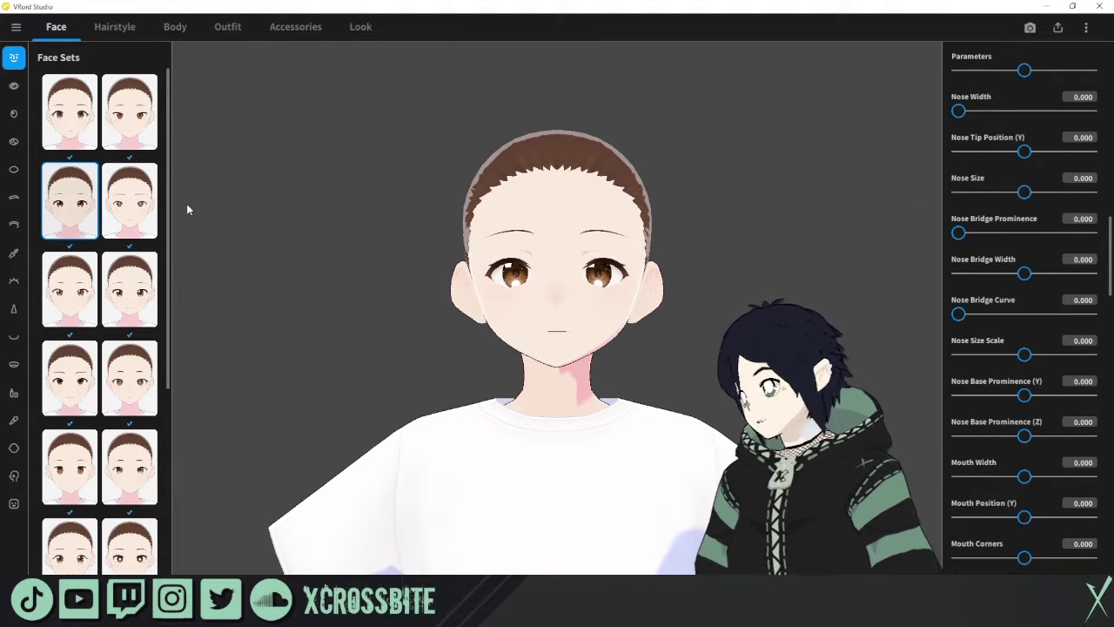
click(13, 87)
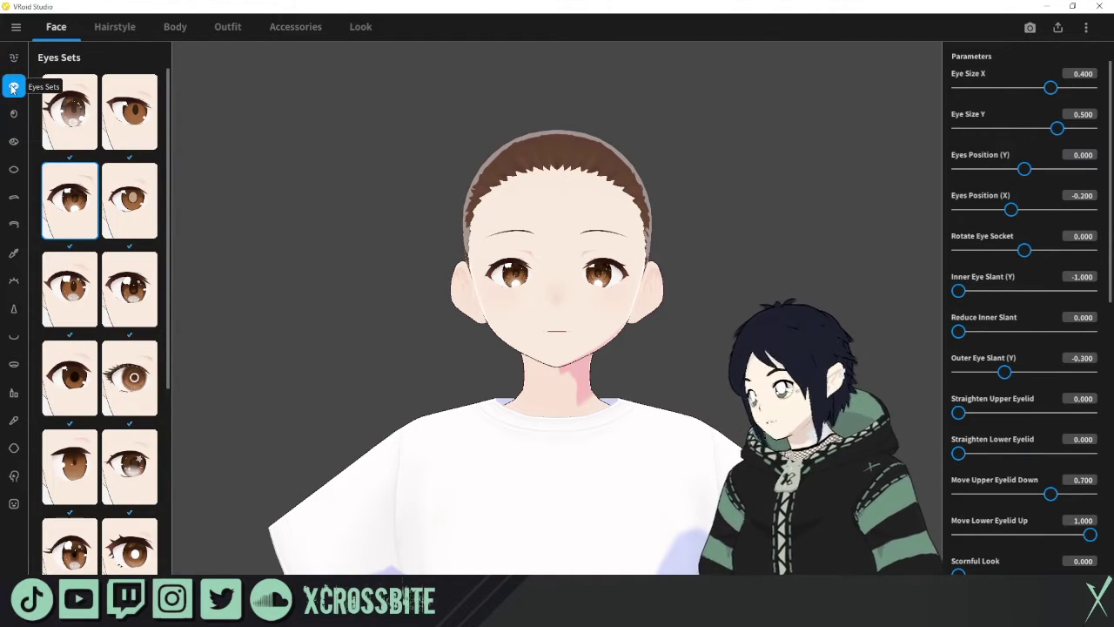
Apply the top-right Eyes Sets preset and the row-3 right Irises preset
click(129, 122)
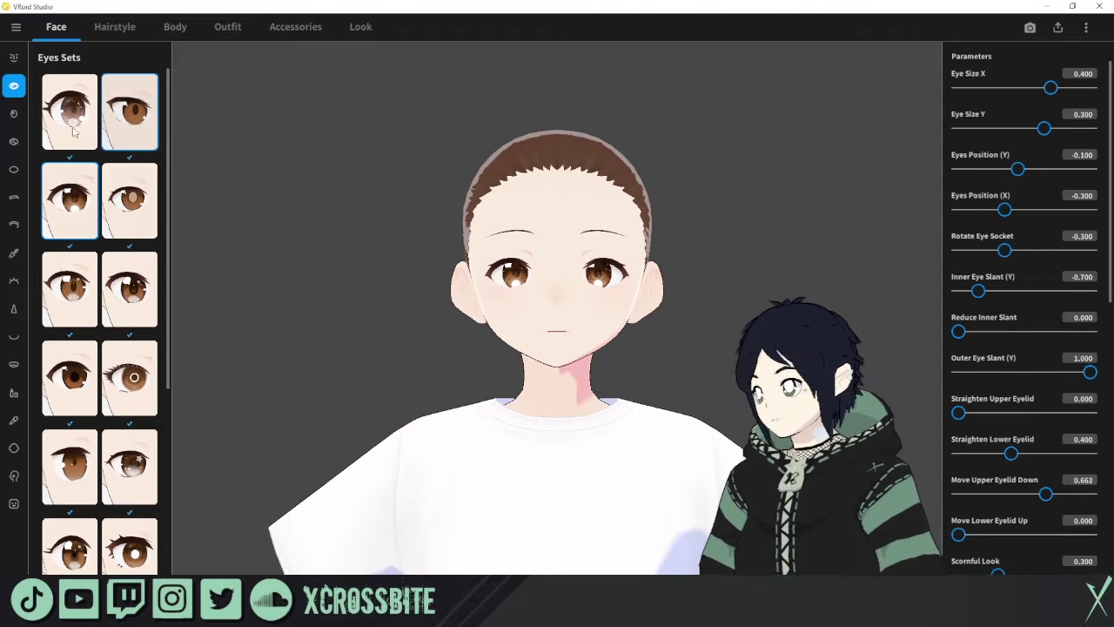
click(14, 116)
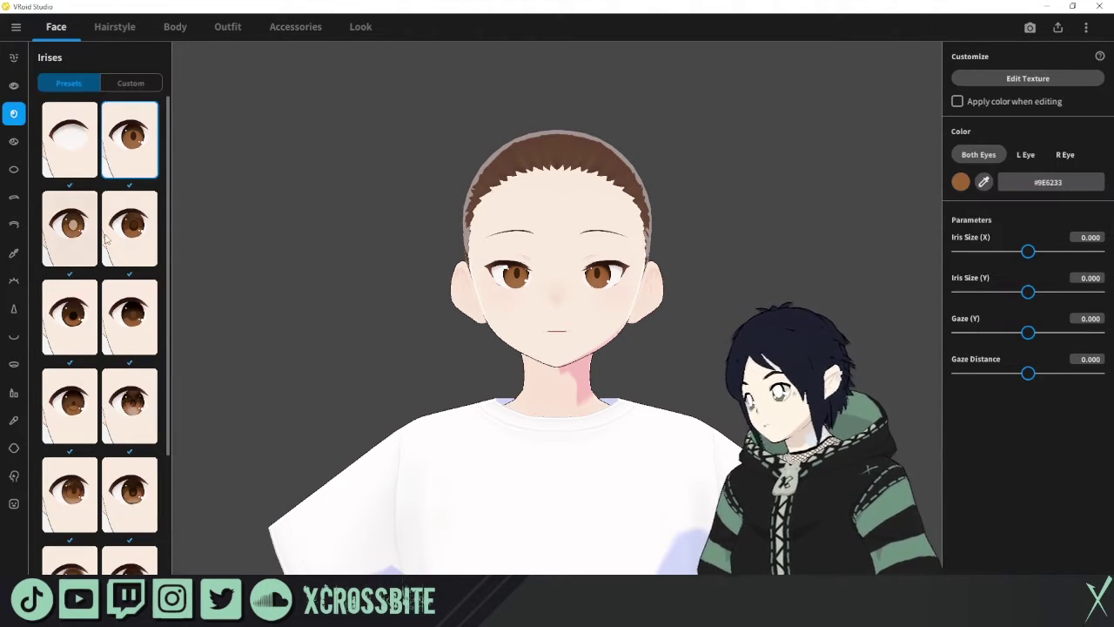
click(129, 318)
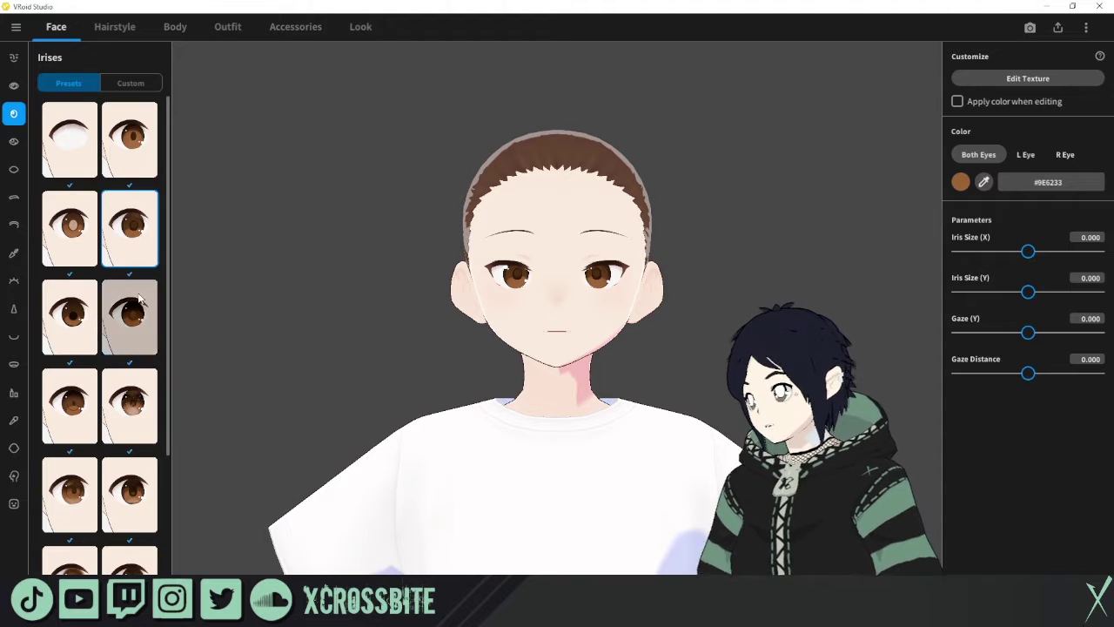
Review the eye highlight, sclera, eyebrow, eyelid, eyeliner, eyelash, nose and mouth options
click(13, 143)
click(14, 171)
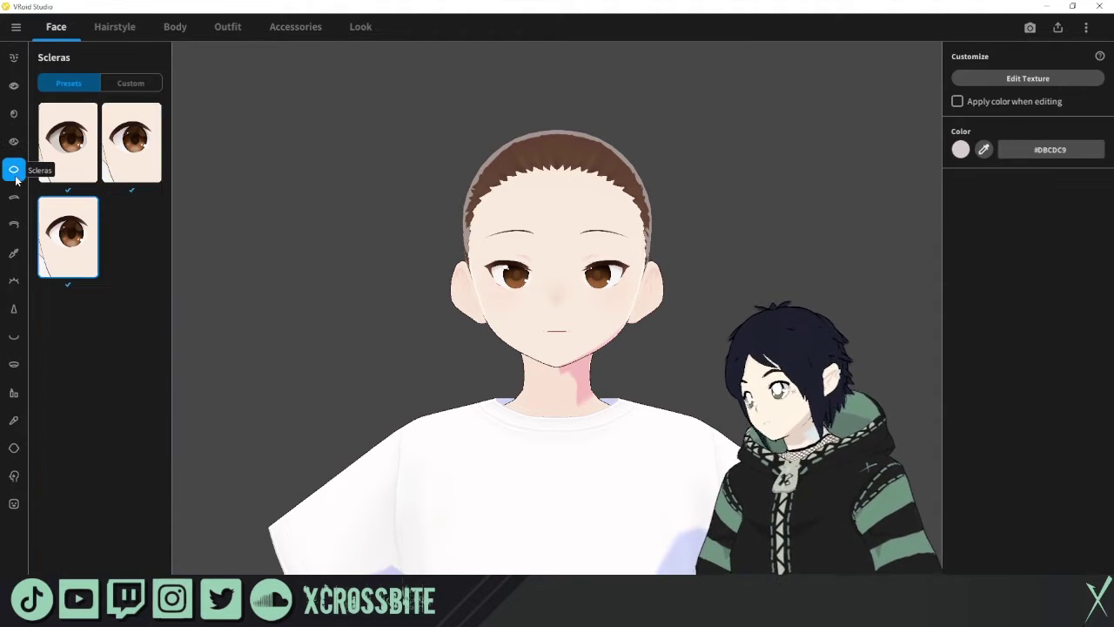
click(16, 199)
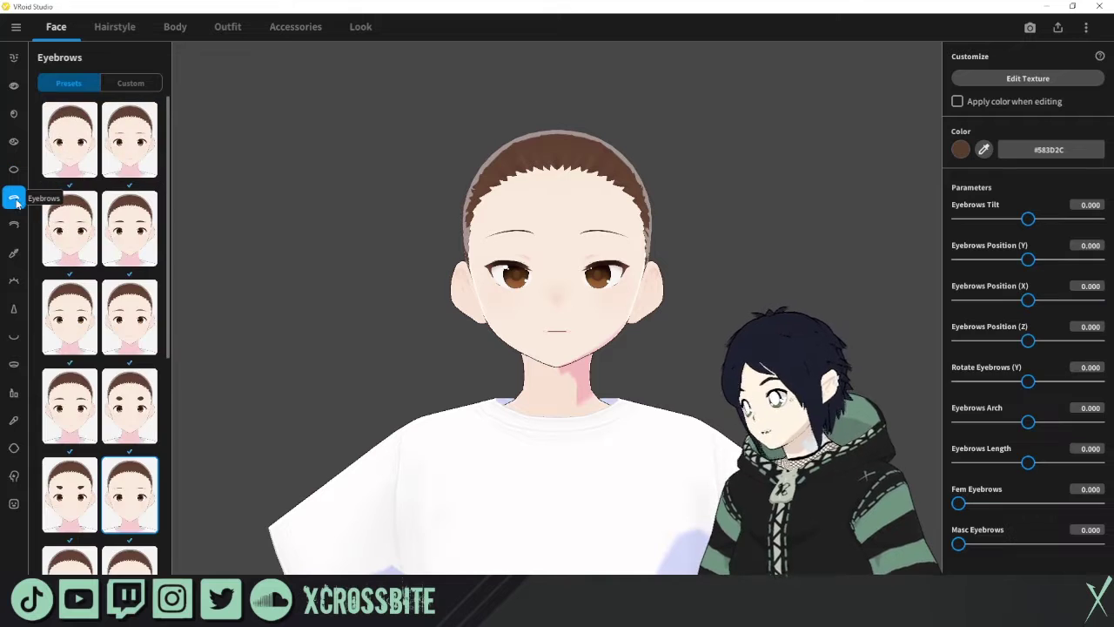
click(14, 225)
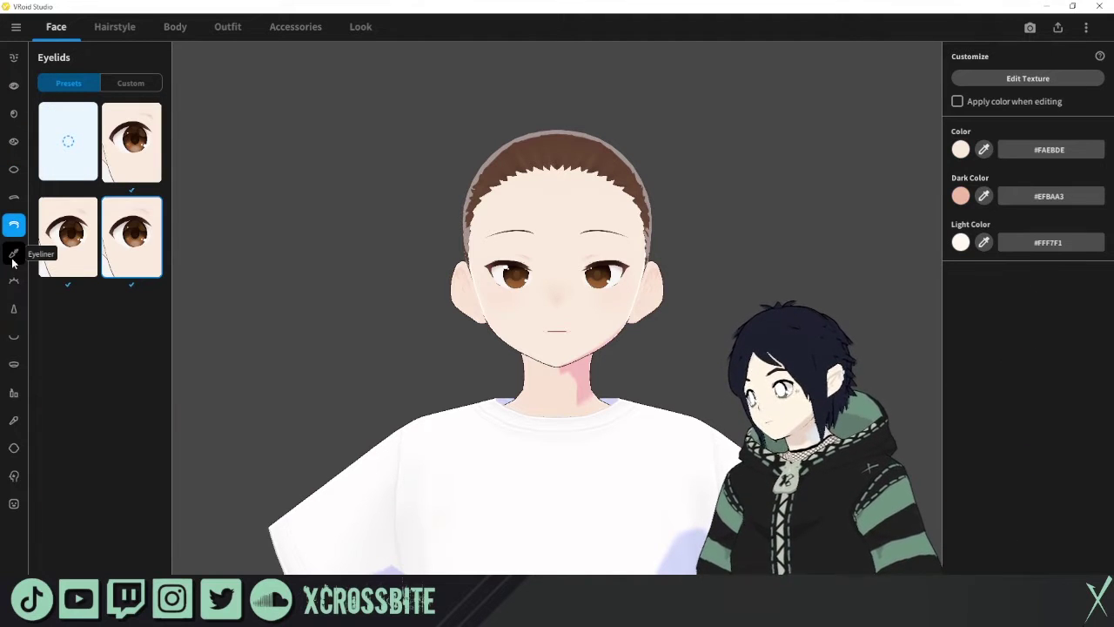
click(12, 255)
click(13, 282)
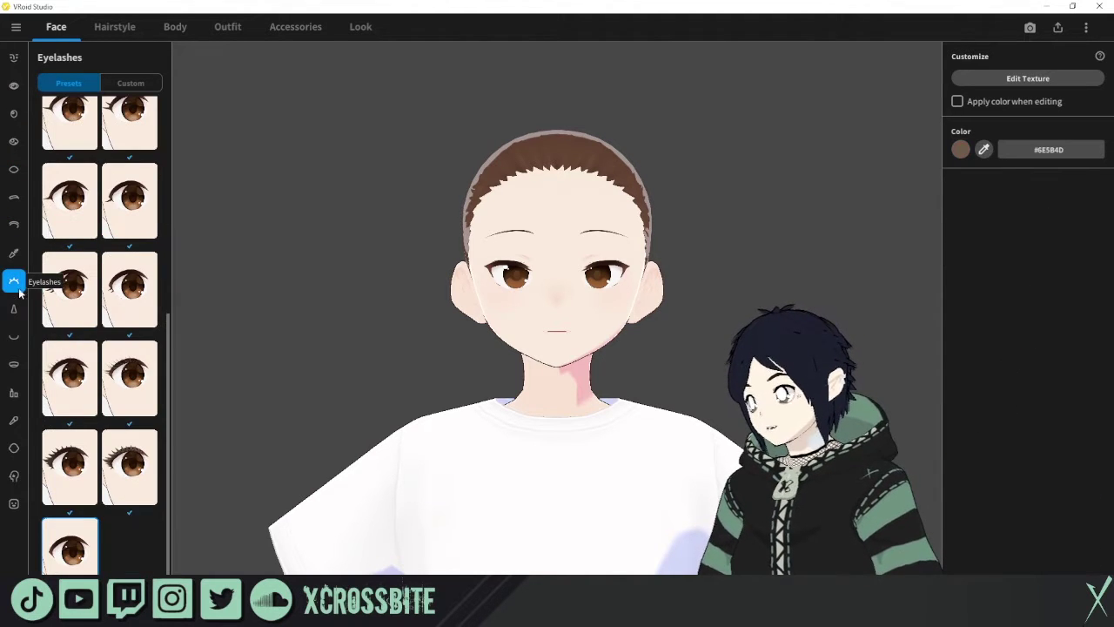
click(13, 308)
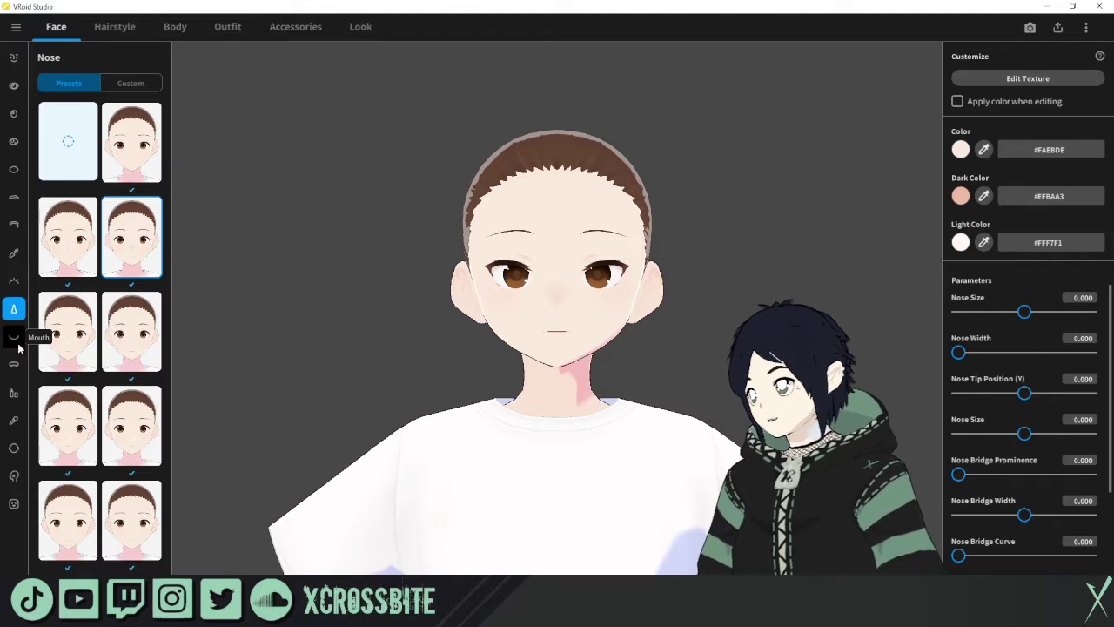
click(17, 338)
Review inside-of-mouth, lip, blush, skin, face paint and expression options, then return to Irises
click(15, 368)
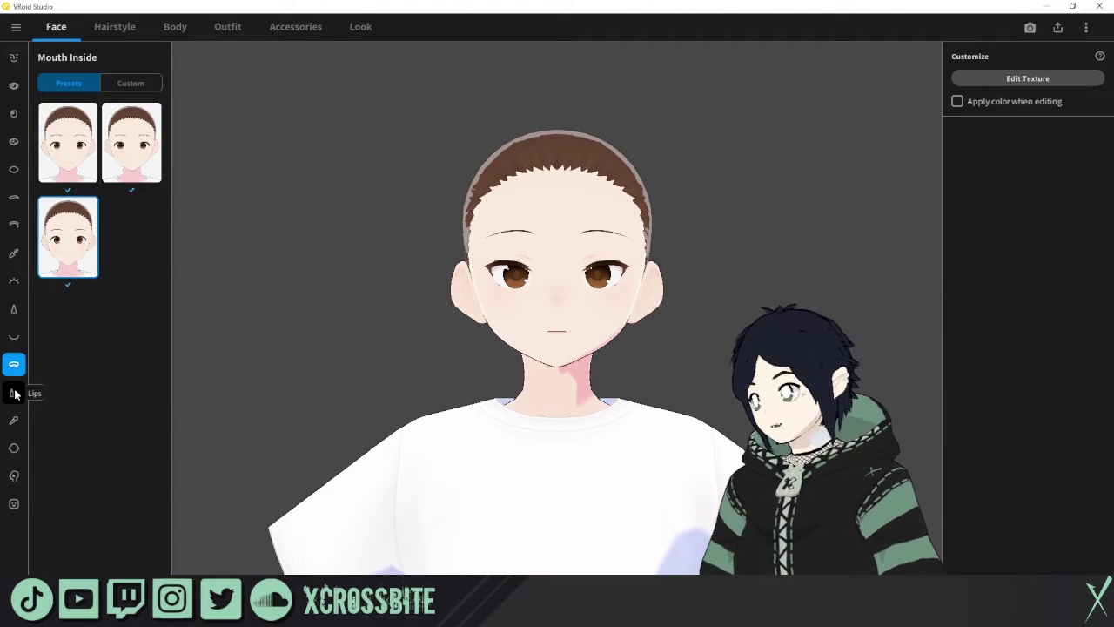
click(13, 393)
click(13, 421)
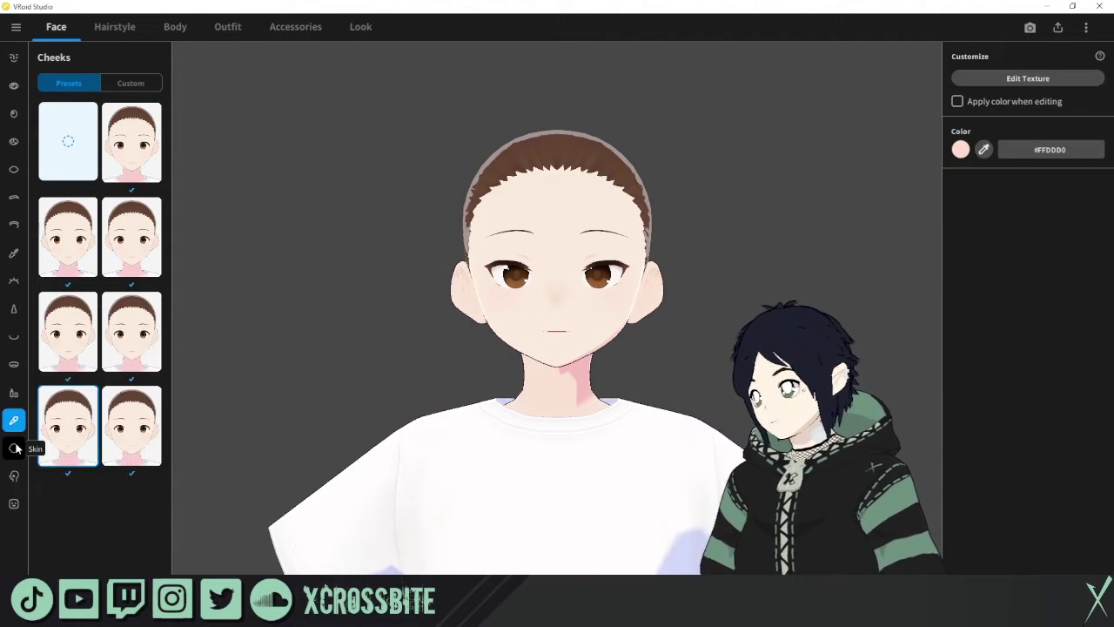
click(14, 448)
click(14, 477)
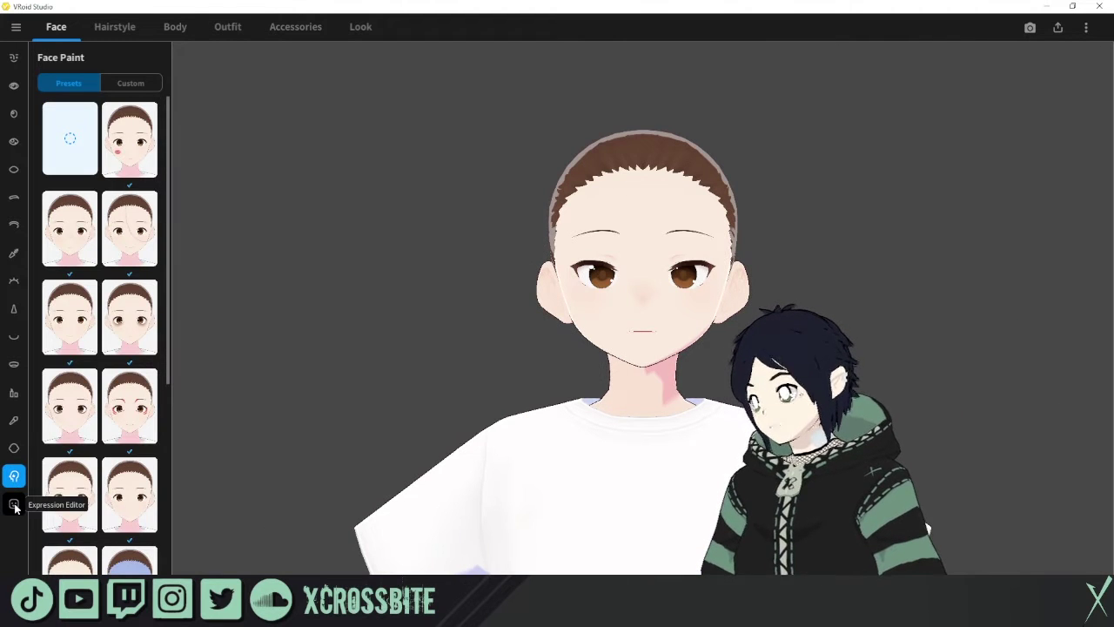
click(13, 503)
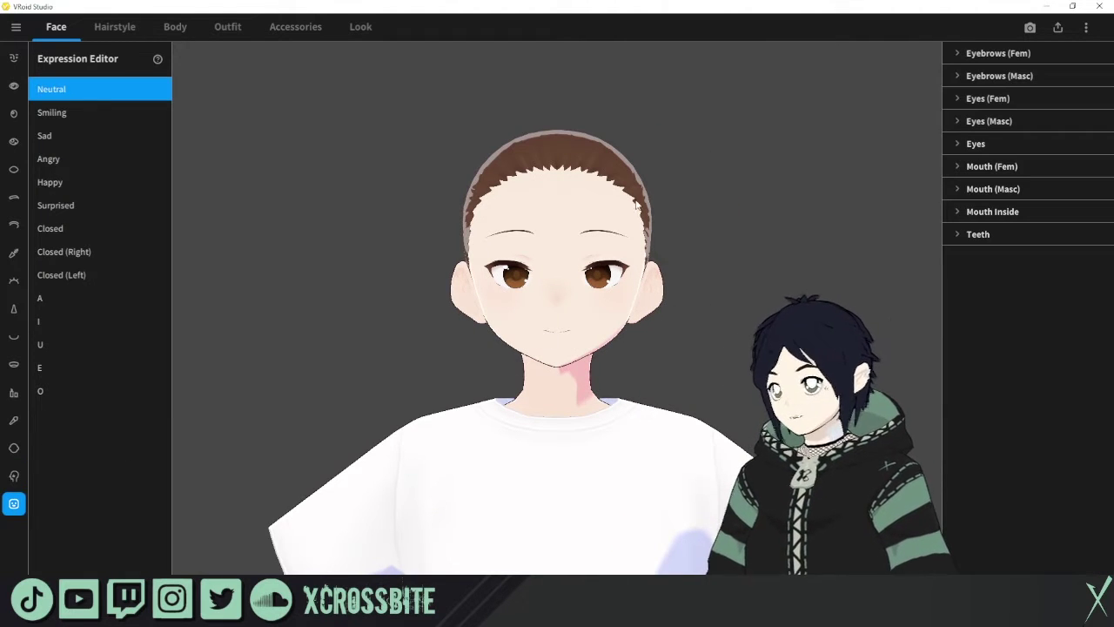
key(Escape)
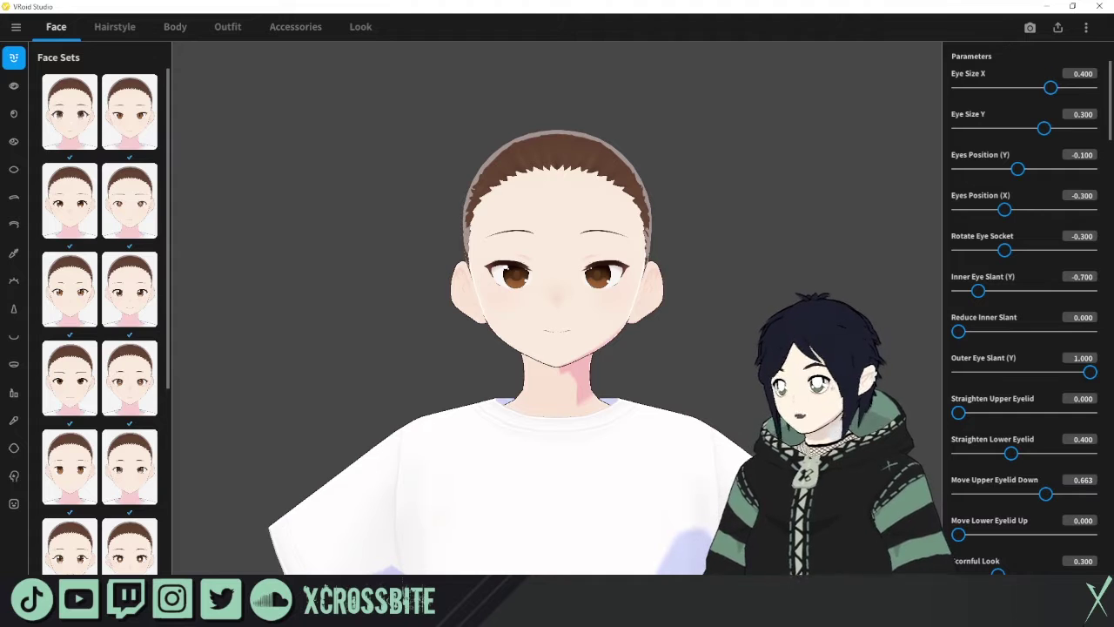
click(14, 113)
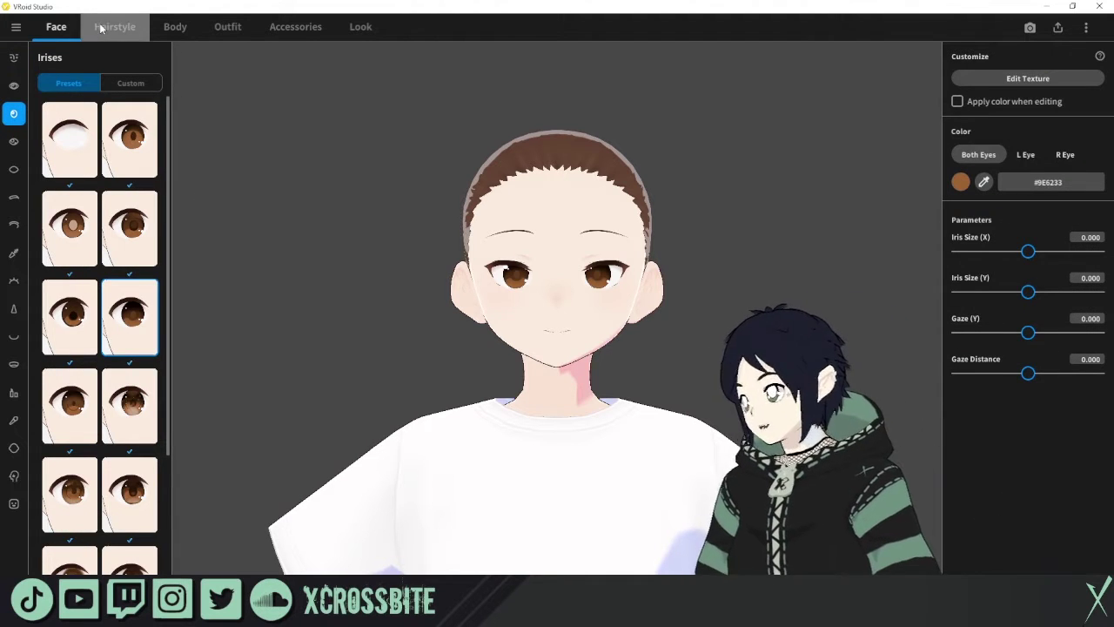
click(103, 27)
Try long straight, braided, bob and ponytail hairstyles, settling on the short cut with an upright strand
click(128, 109)
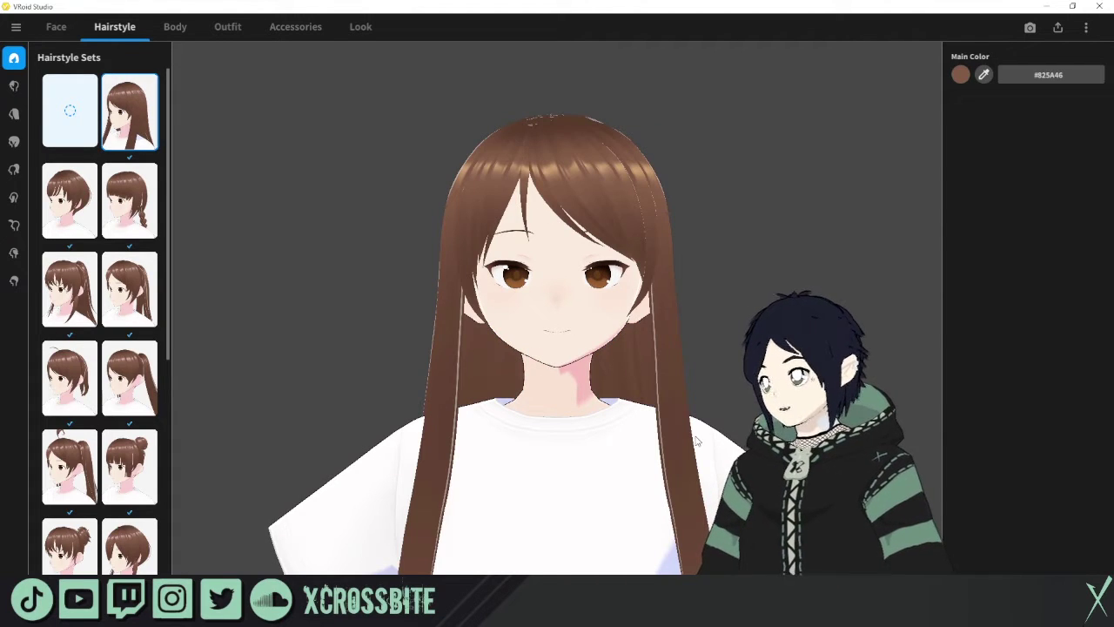
click(128, 200)
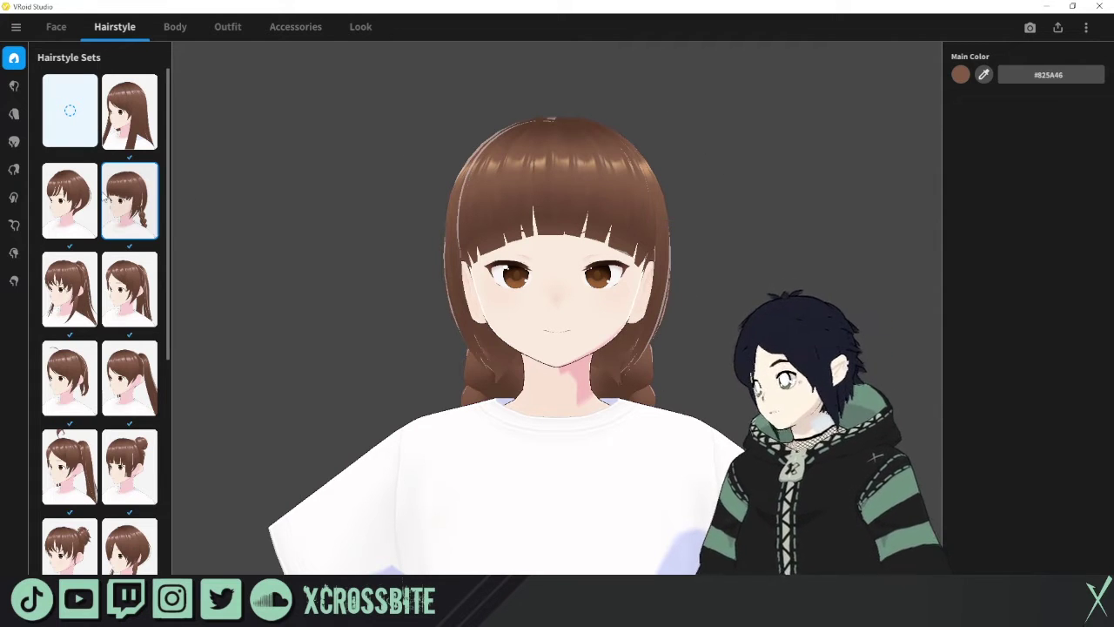
click(63, 204)
click(70, 289)
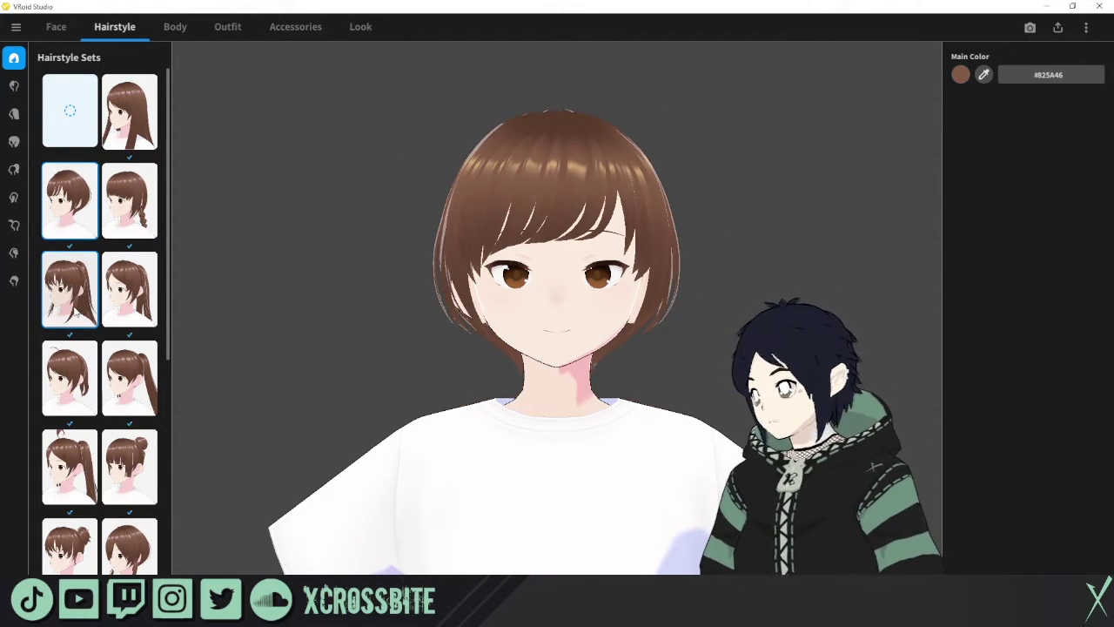
click(130, 289)
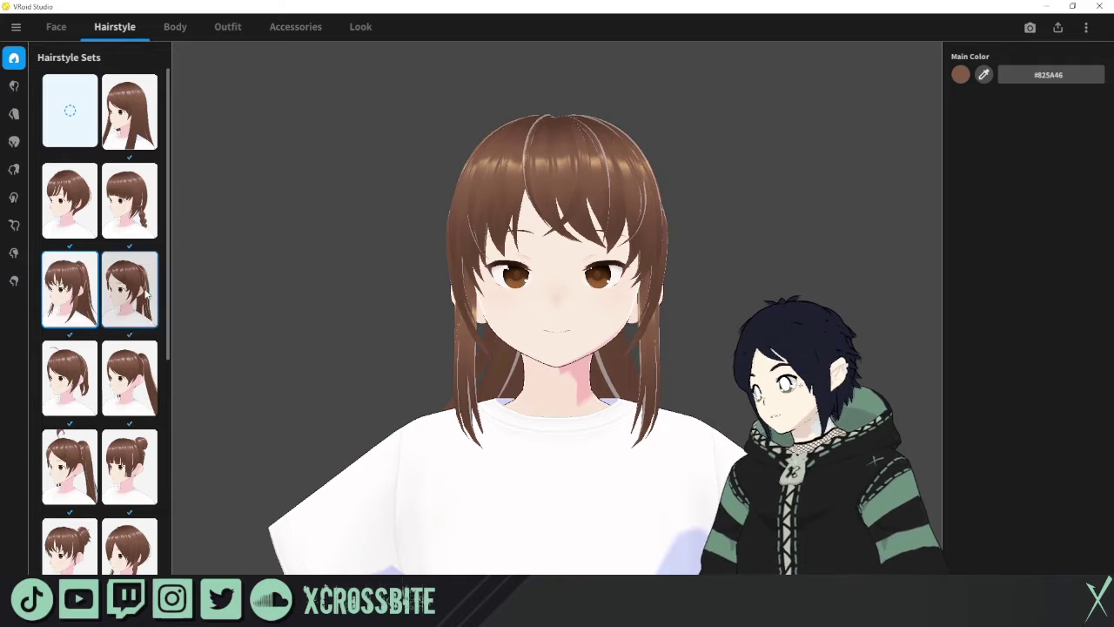
click(130, 377)
click(72, 392)
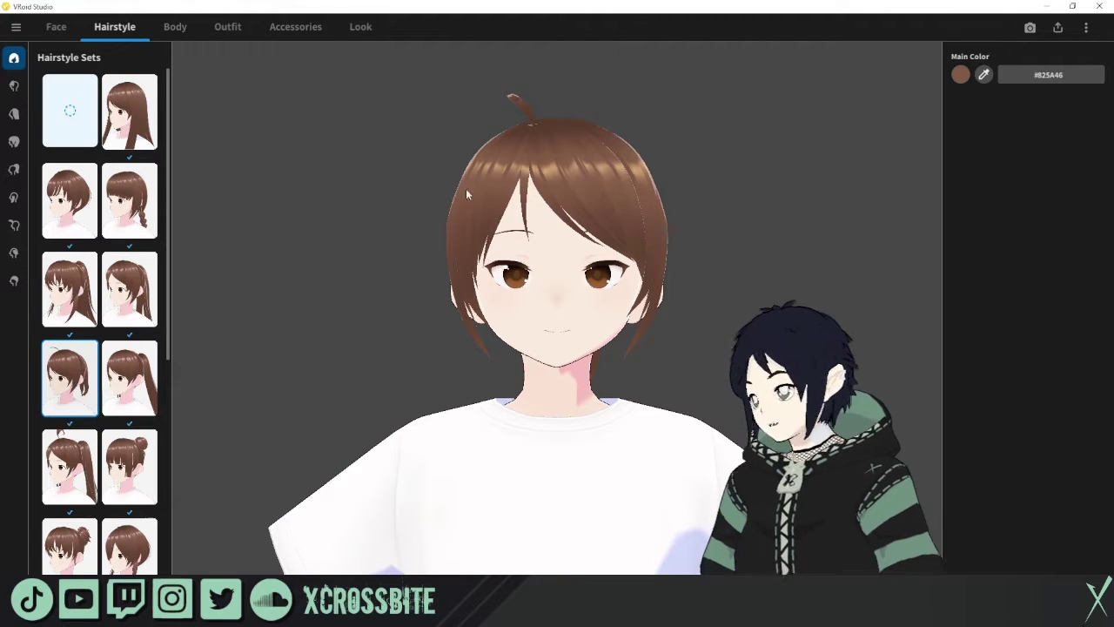
Review the Front, Back, Overall, Extensions, Side, Extra and Base Hair presets
click(13, 86)
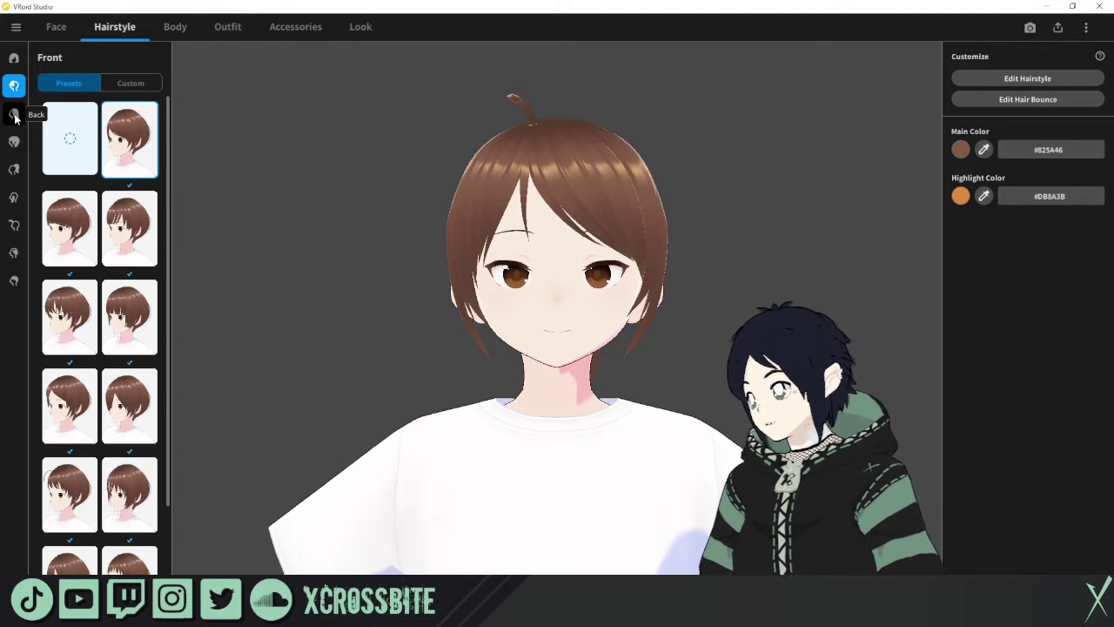
click(14, 114)
click(14, 143)
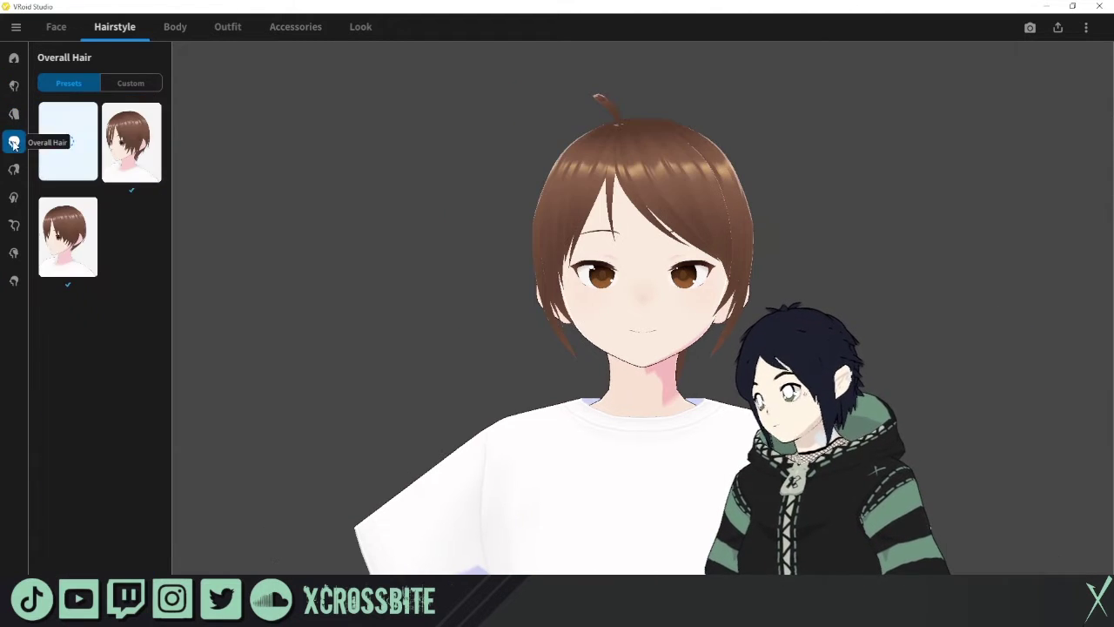
click(13, 170)
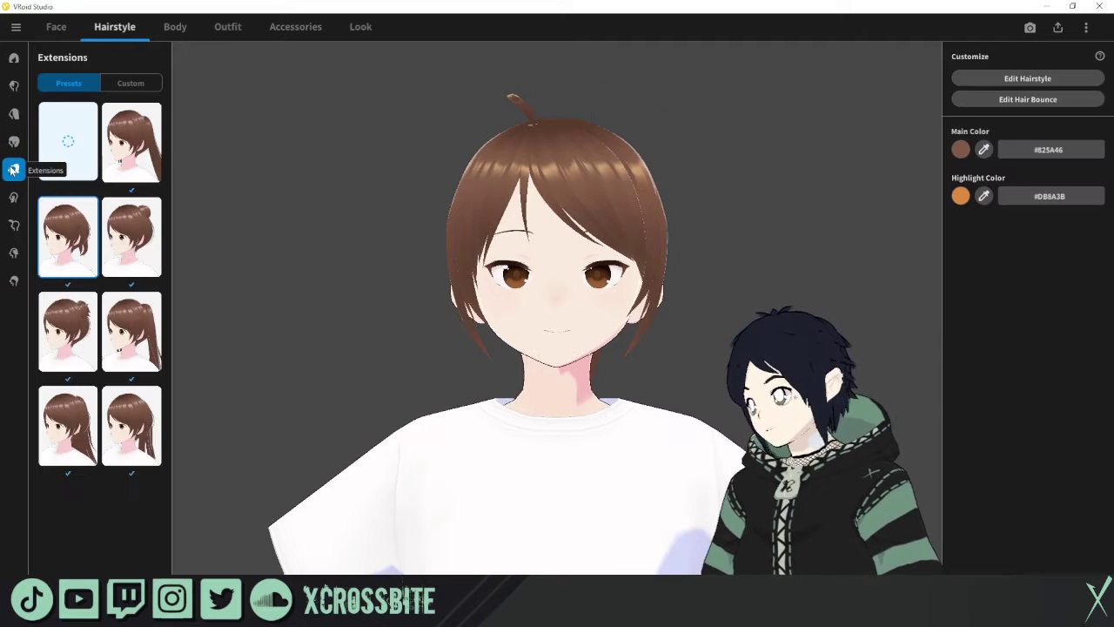
click(13, 198)
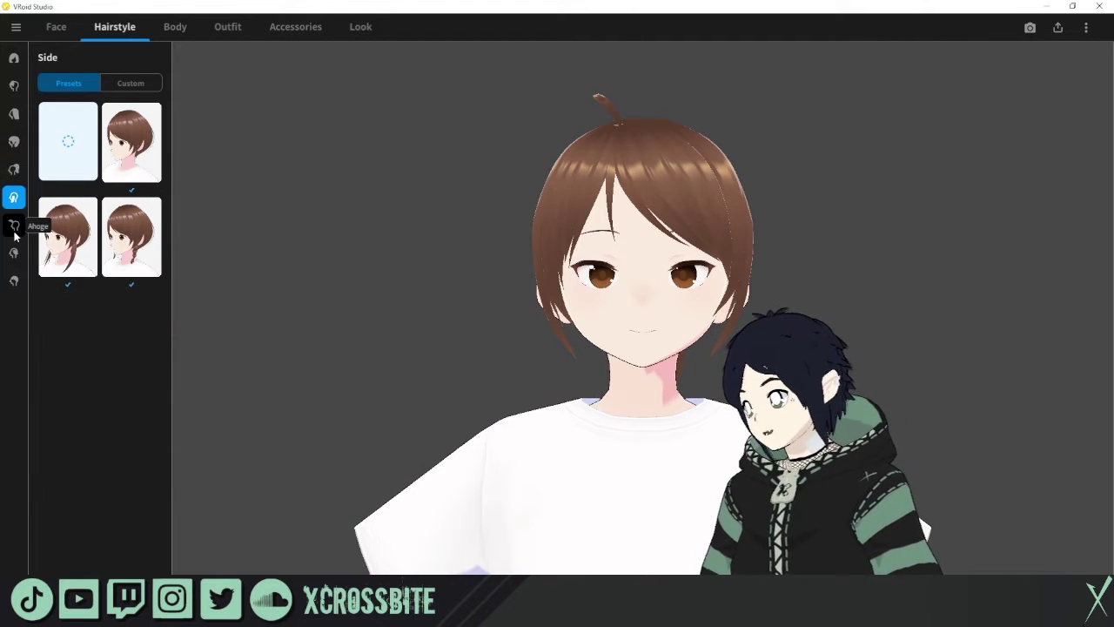
click(14, 252)
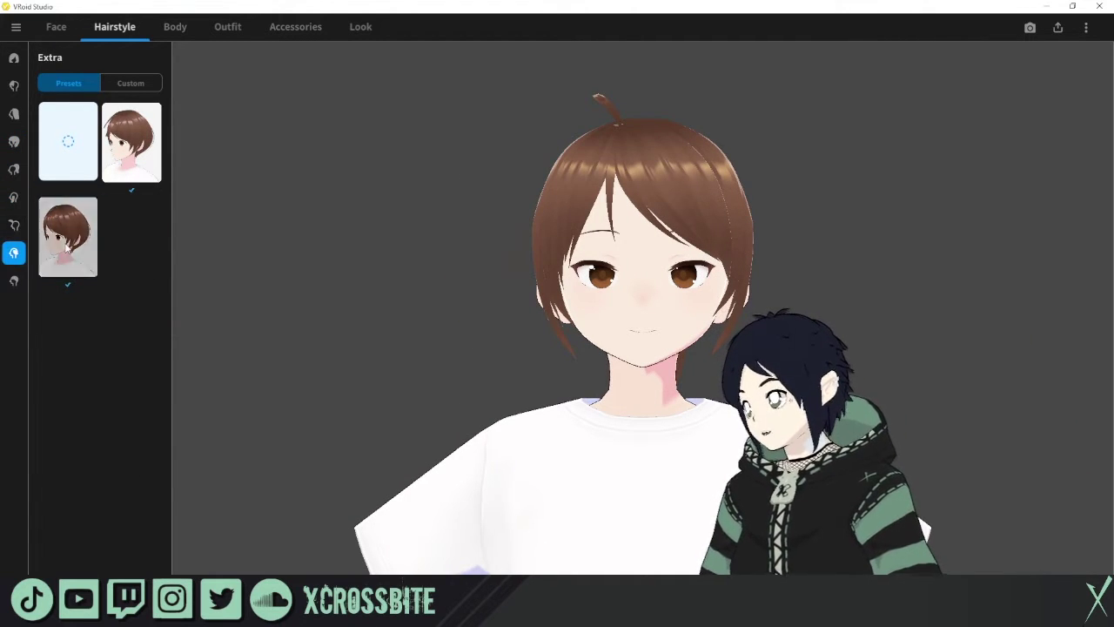
click(14, 281)
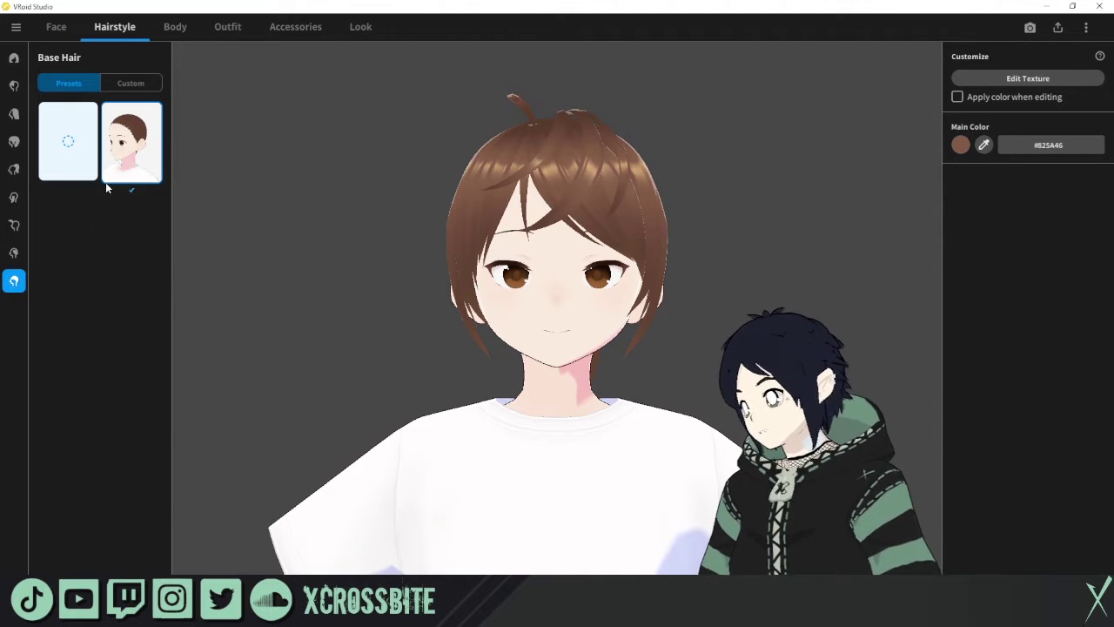
In the Body section, try the second Whole Body preset, then revert to the first
click(172, 27)
click(134, 156)
click(84, 152)
Frame the full figure, lower Fem Height slightly and set Finger Size to -0.115
scroll(440, 334, down, 5)
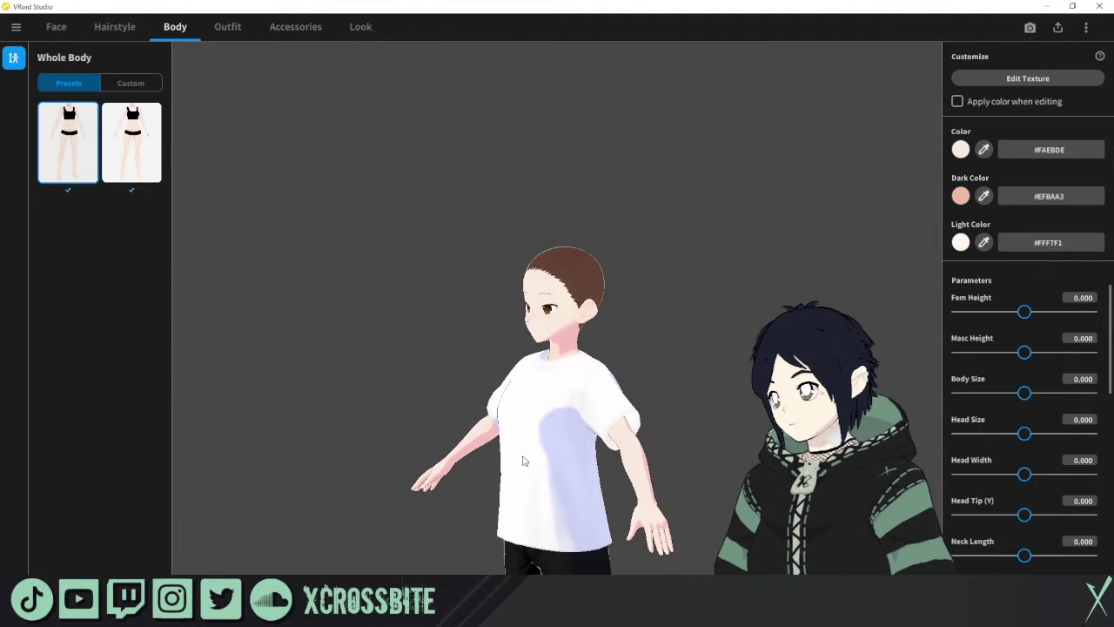
middle_drag(522, 462, 366, 305)
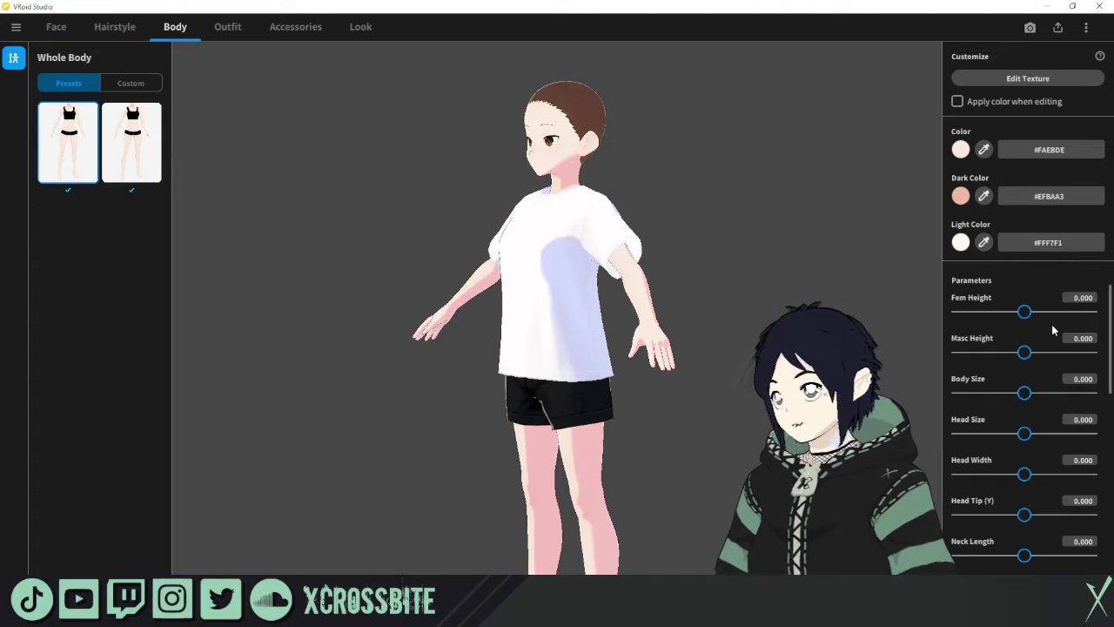
scroll(1010, 383, down, 1)
scroll(1003, 404, up, 1)
middle_drag(639, 360, 626, 330)
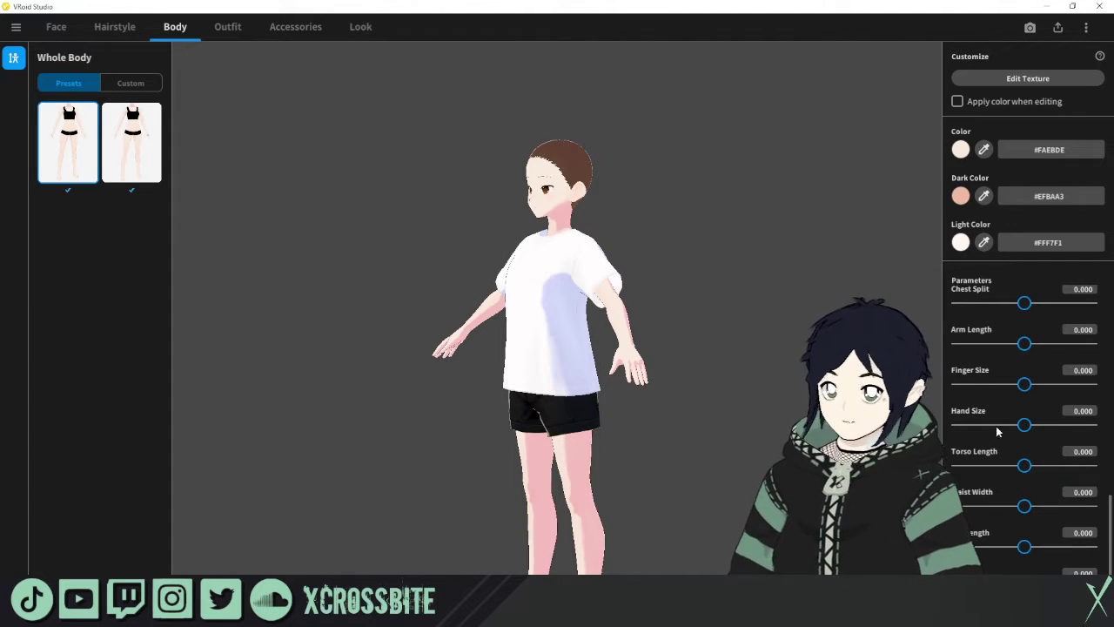
drag(1023, 384, 1016, 384)
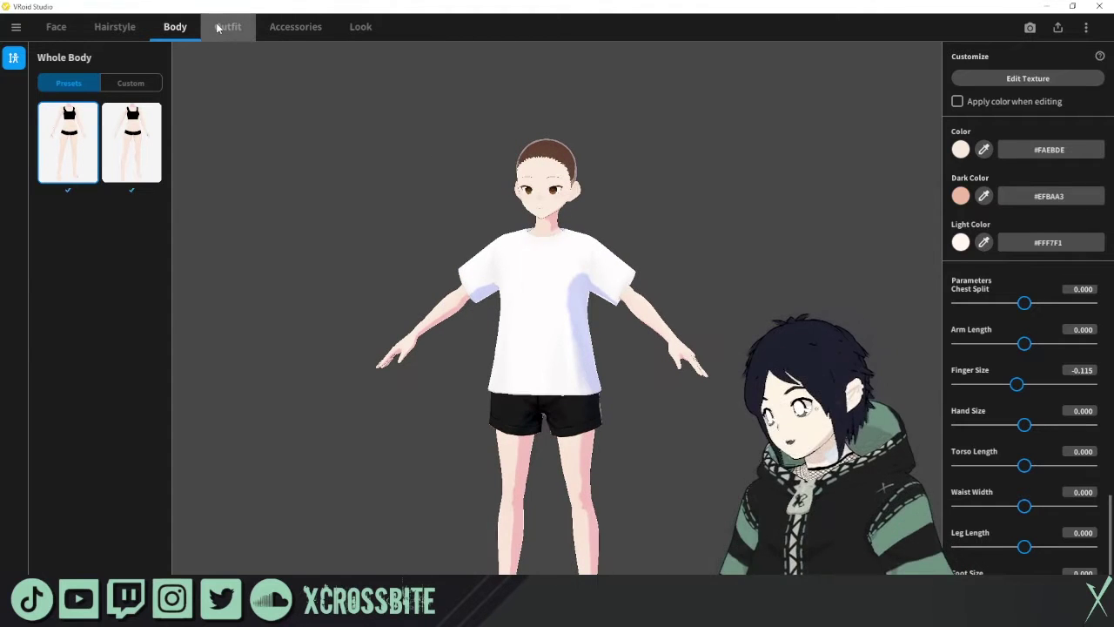
click(219, 29)
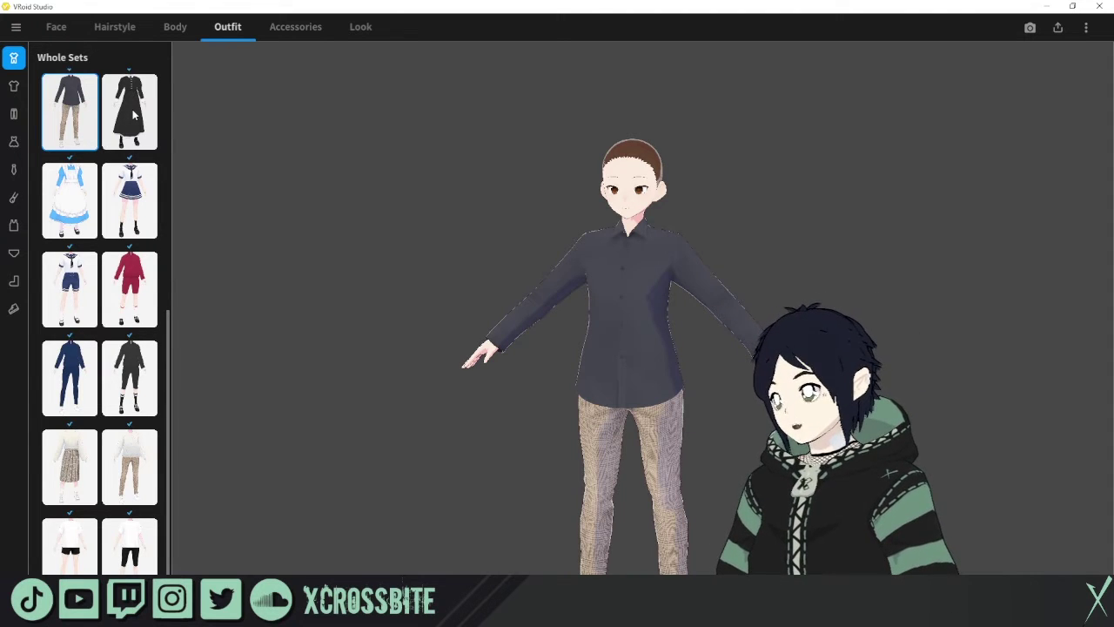
Dress the avatar in the sailor uniform Whole Set and browse the Tops through Shoes categories
click(135, 207)
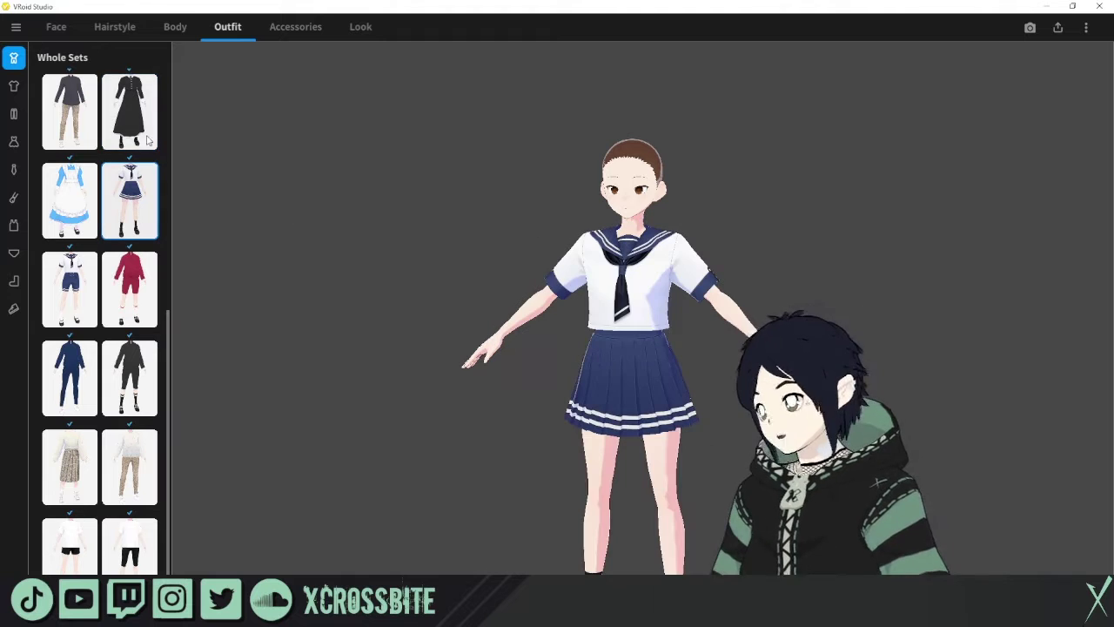
click(15, 83)
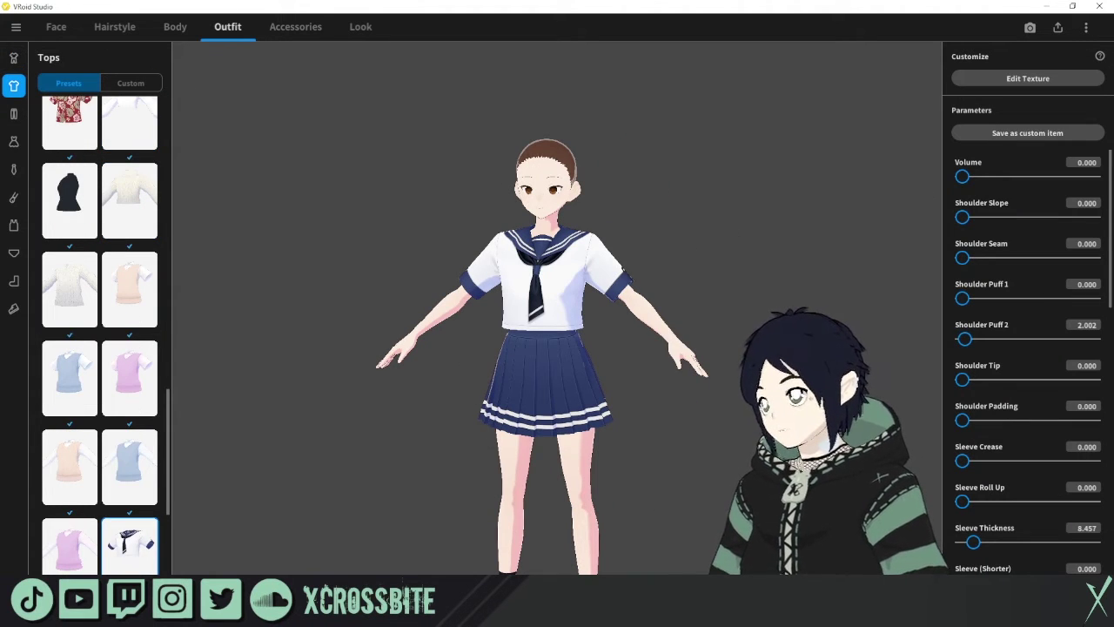
click(12, 119)
click(13, 144)
click(13, 171)
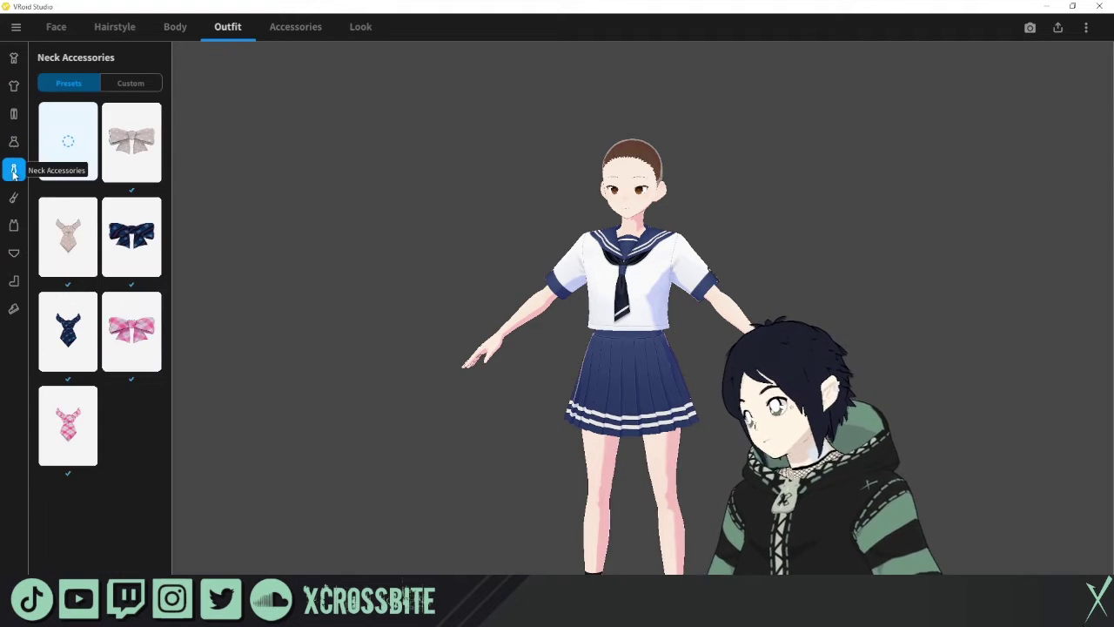
click(13, 198)
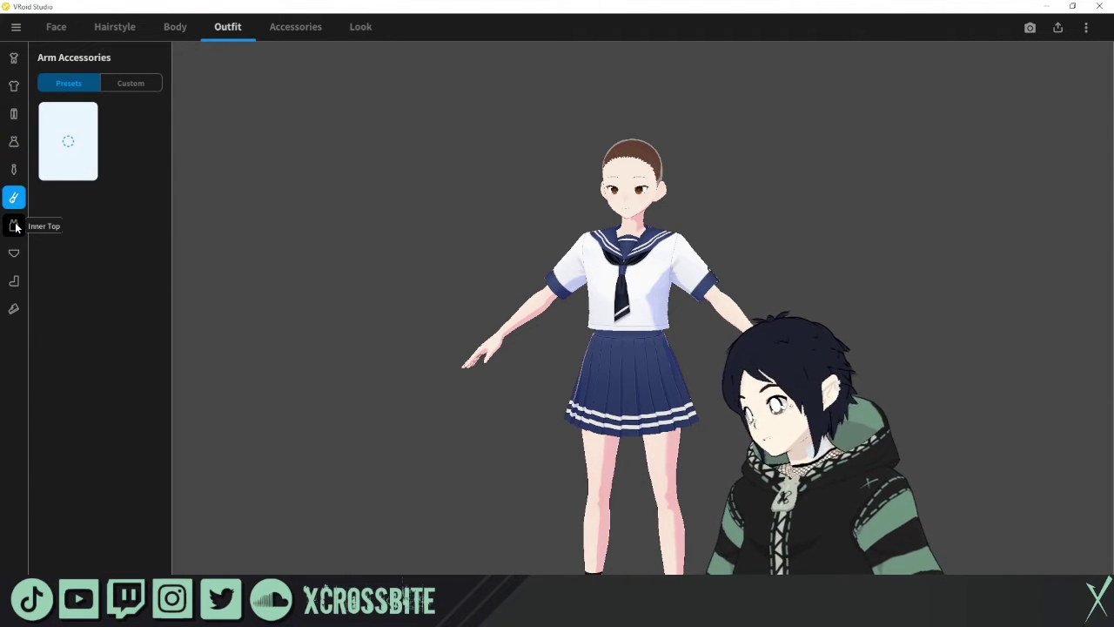
click(13, 225)
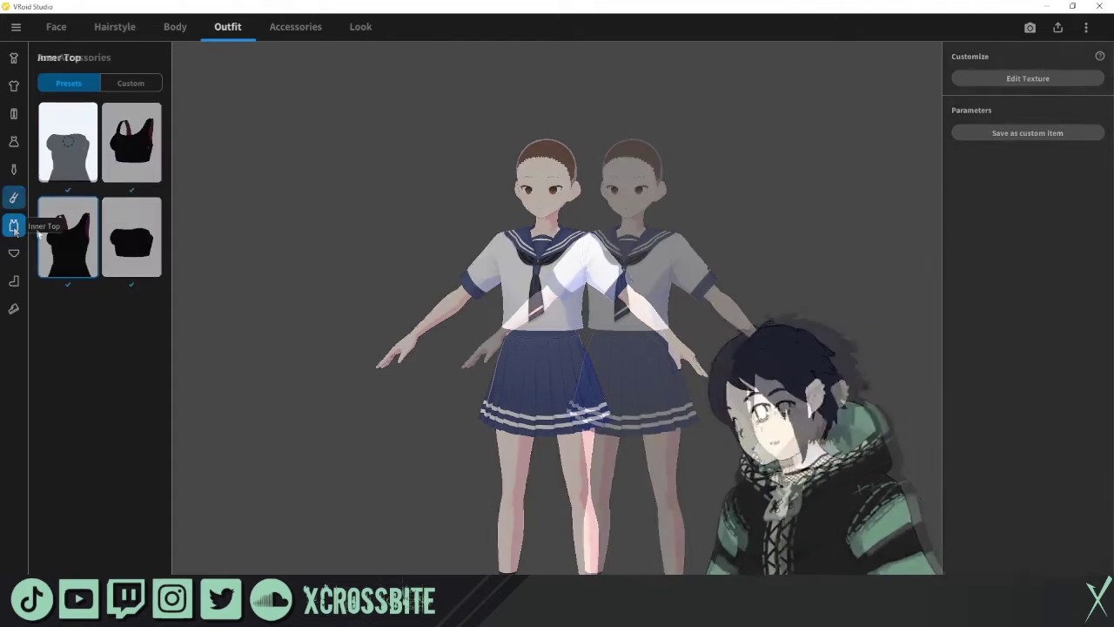
click(13, 252)
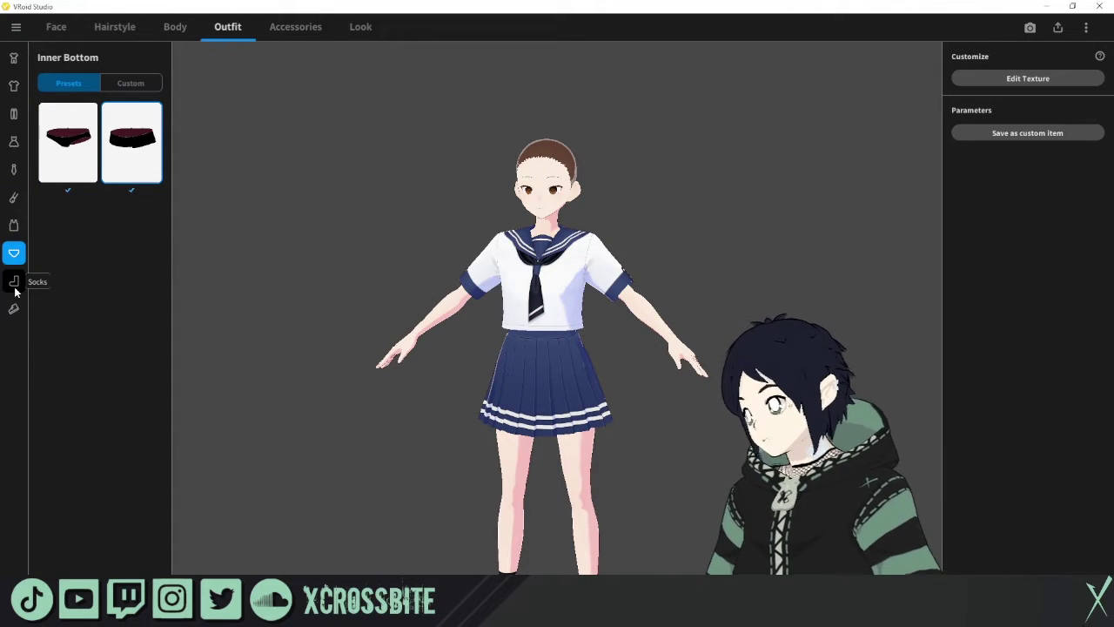
click(13, 281)
click(13, 308)
Put on the green sneakers and switch the outfit to the black-and-white maid dress
scroll(109, 379, down, 2)
scroll(109, 376, up, 4)
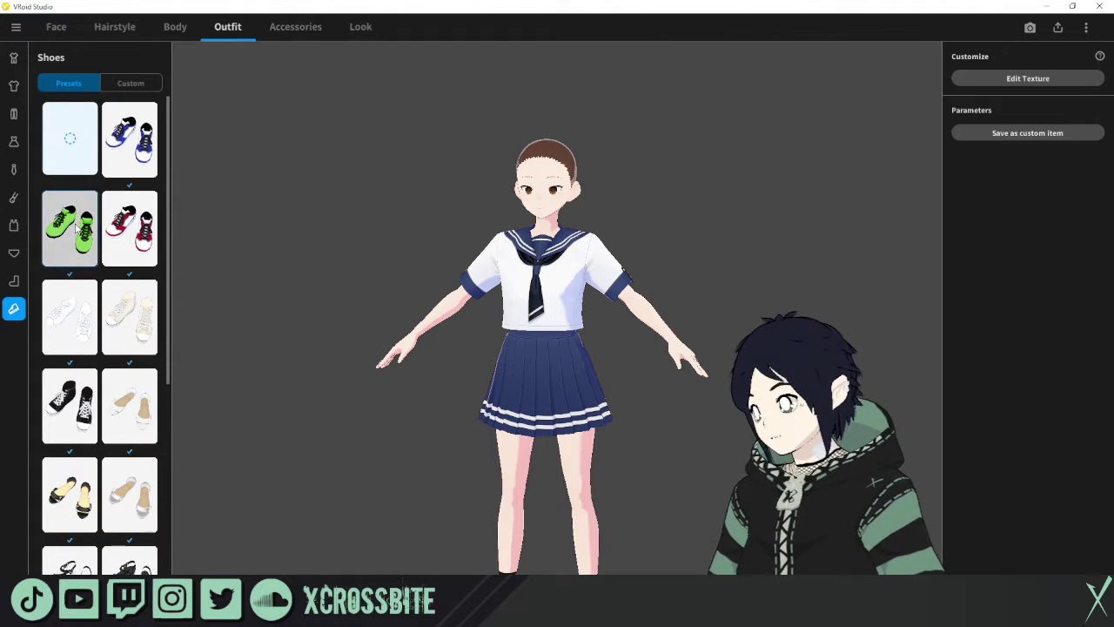
click(77, 225)
drag(644, 374, 597, 376)
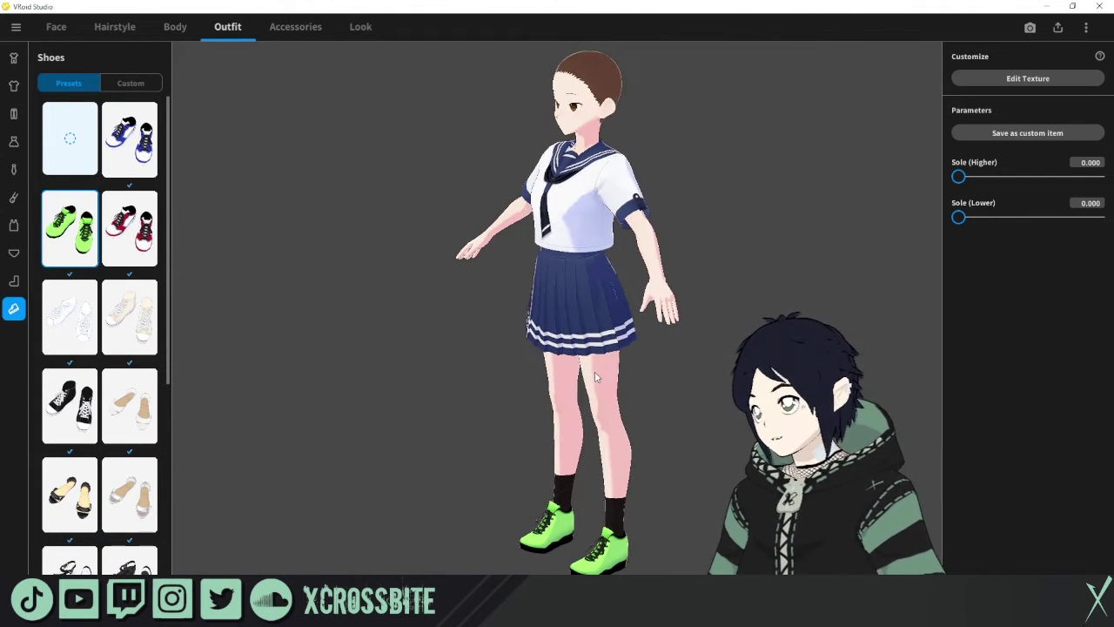
click(13, 280)
click(13, 225)
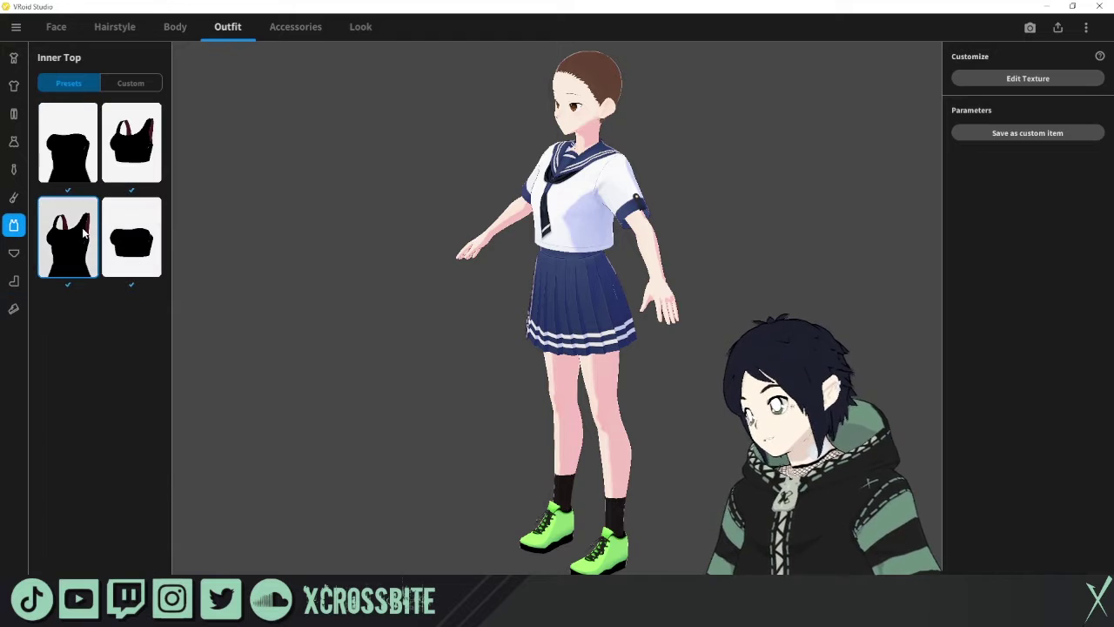
click(13, 141)
click(130, 139)
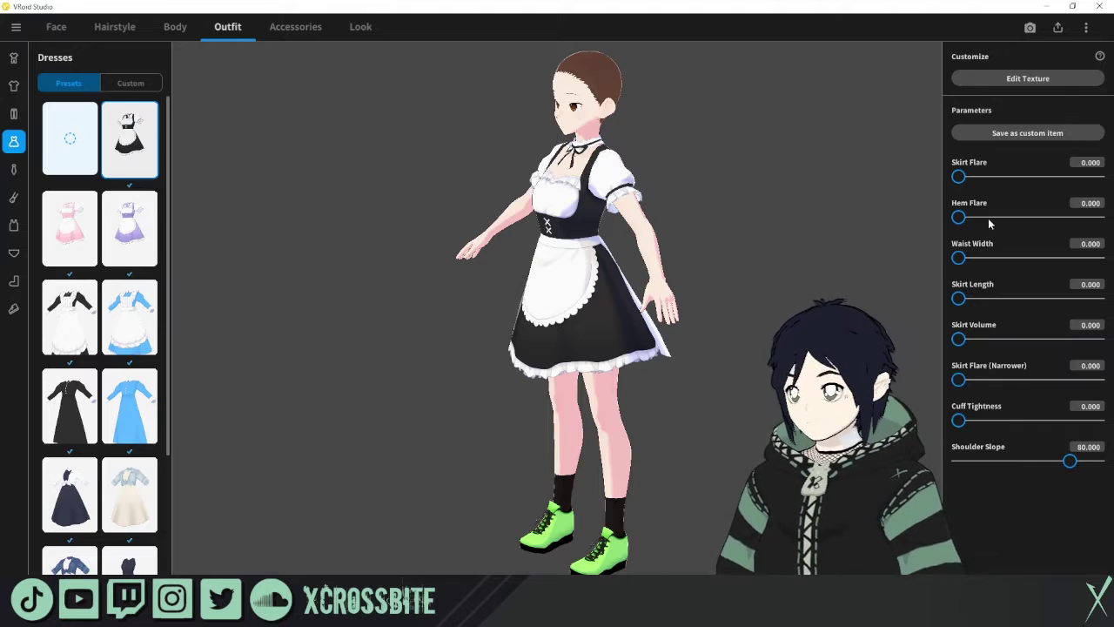
click(296, 27)
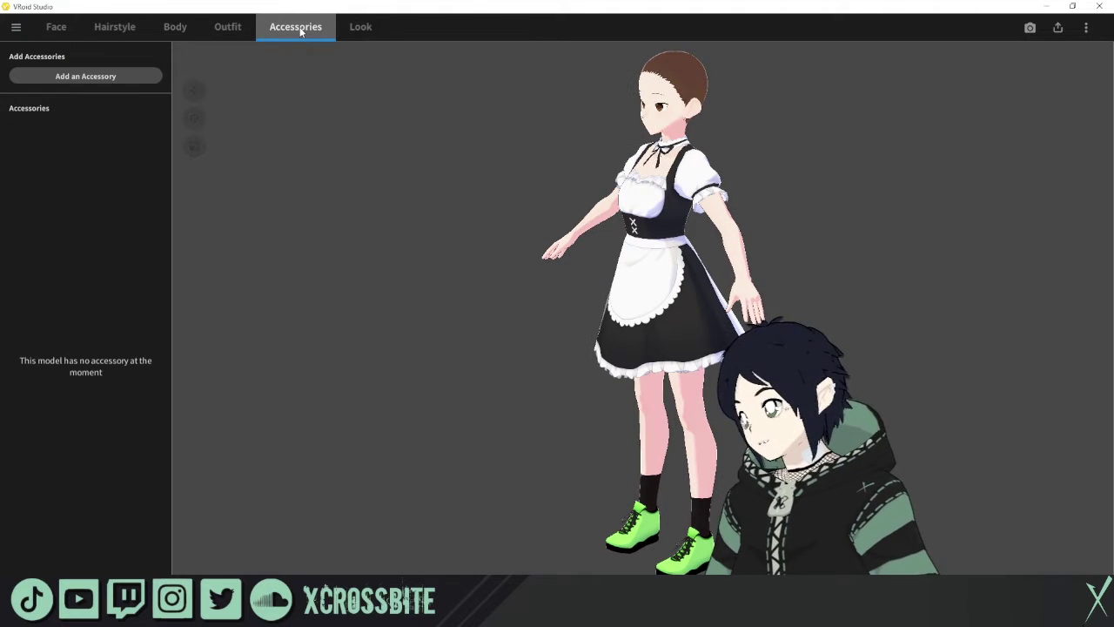
Add Cat Ears from Furry Ears, raising them slightly and rounding the tips
click(75, 76)
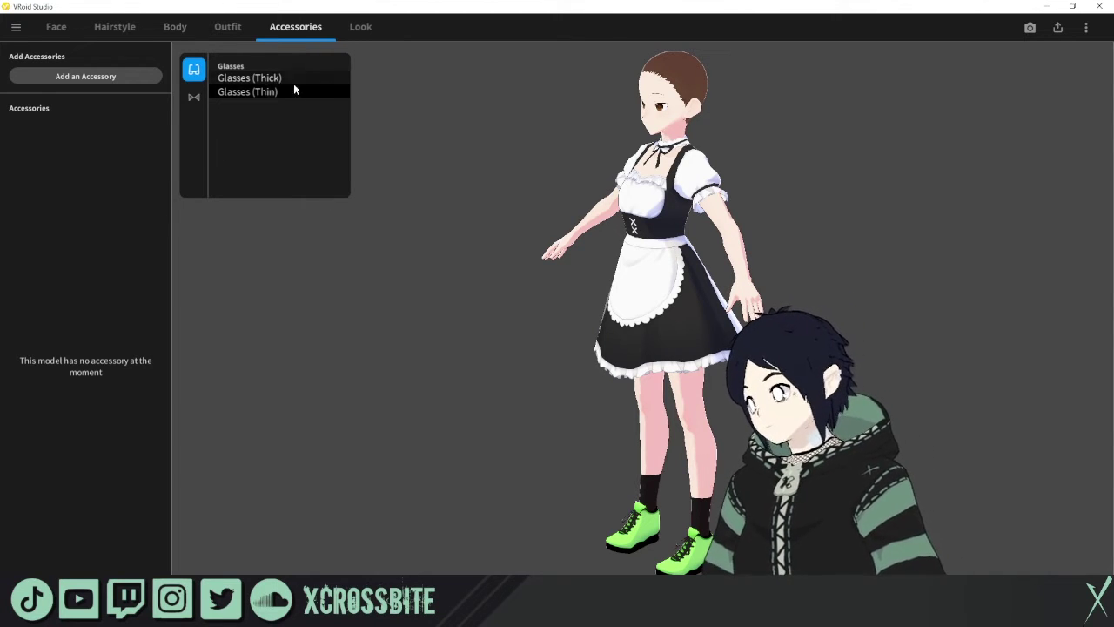
click(194, 96)
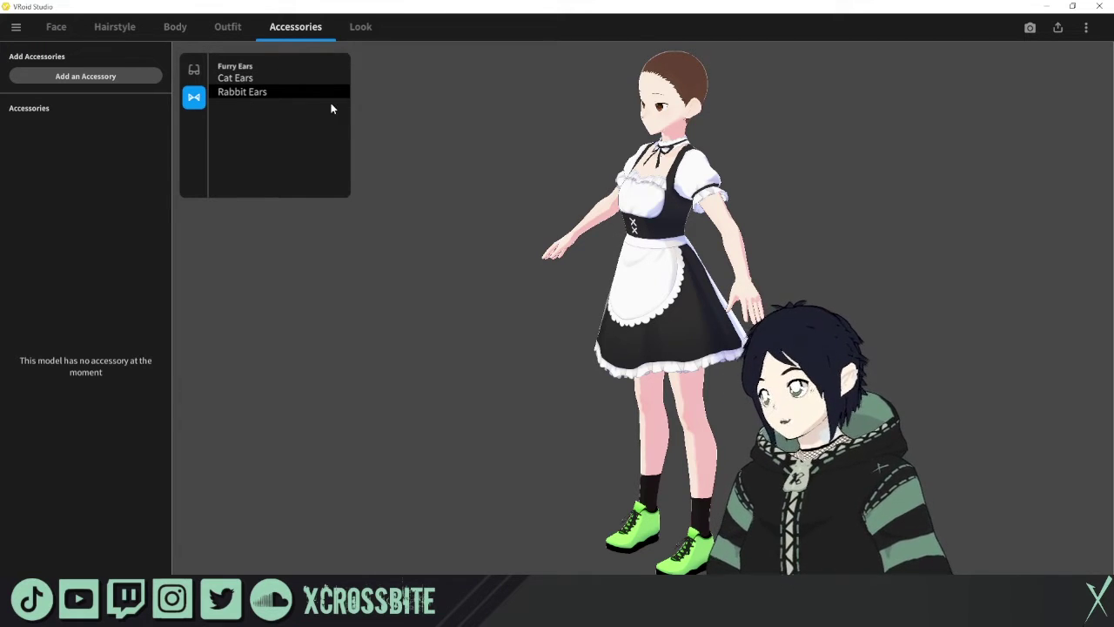
click(262, 78)
click(585, 267)
drag(578, 225, 593, 260)
drag(576, 101, 589, 63)
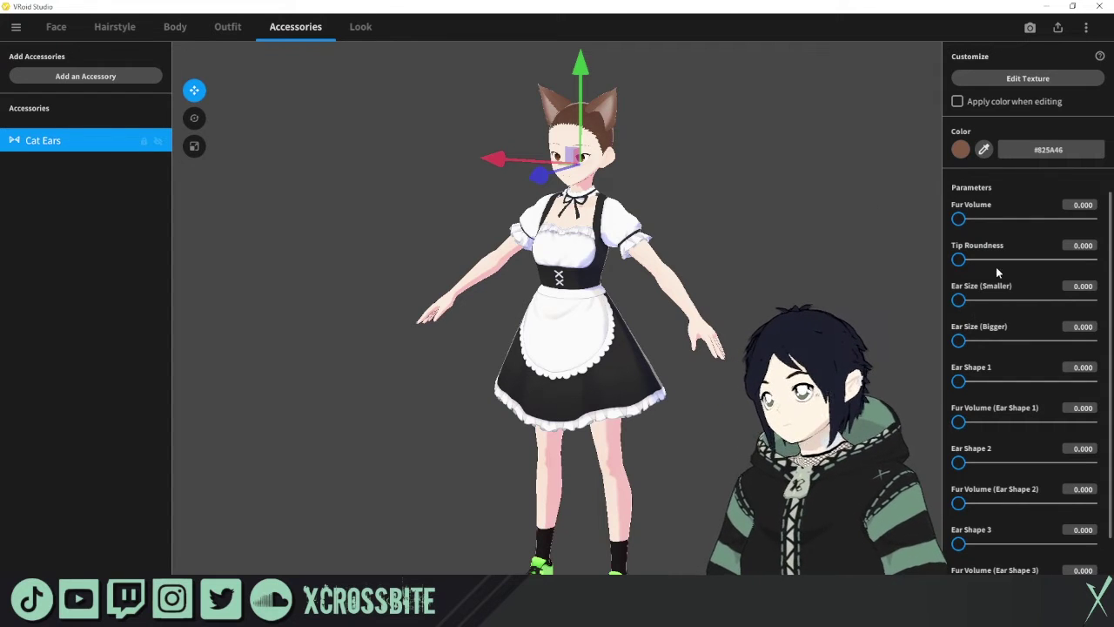
drag(973, 263, 1024, 254)
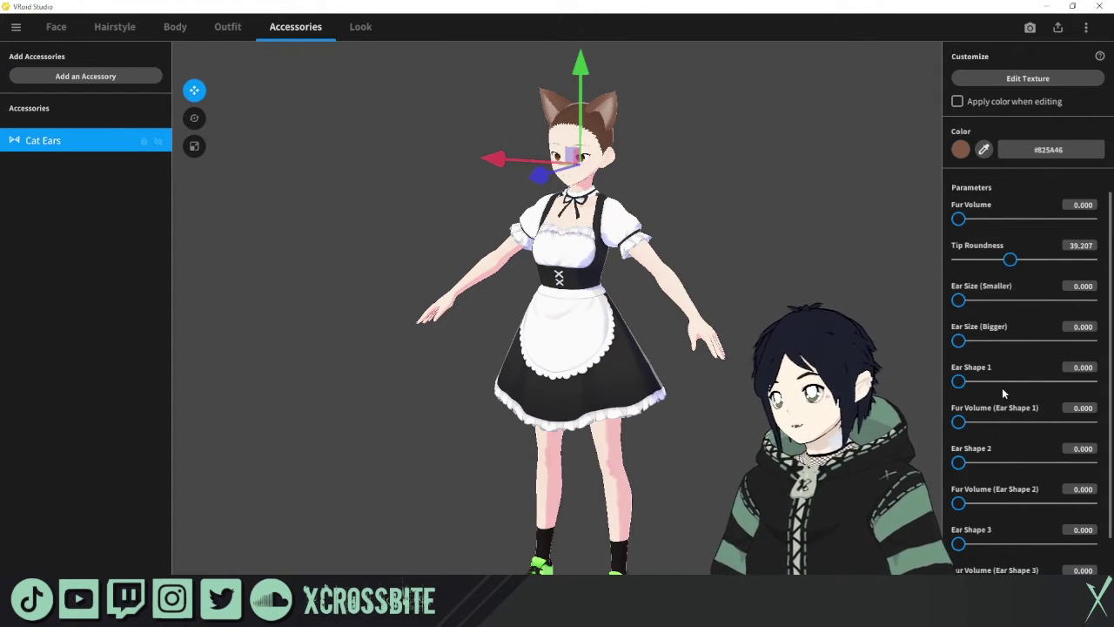
scroll(1001, 379, down, 2)
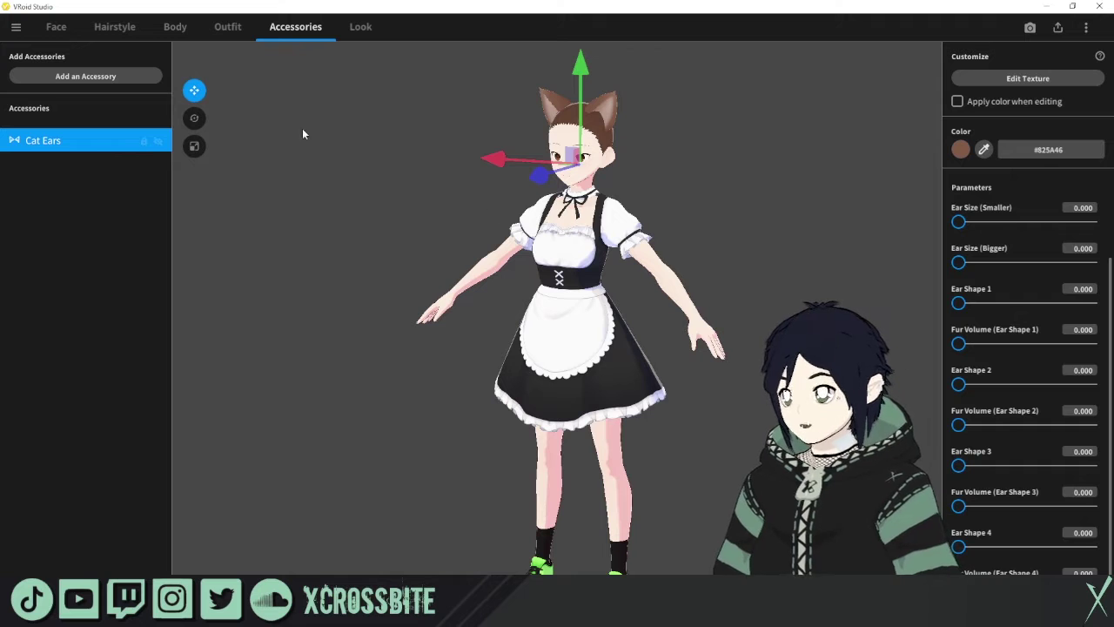
Add the Glasses (Thick) accessory and bring up its frame settings
click(154, 75)
click(193, 70)
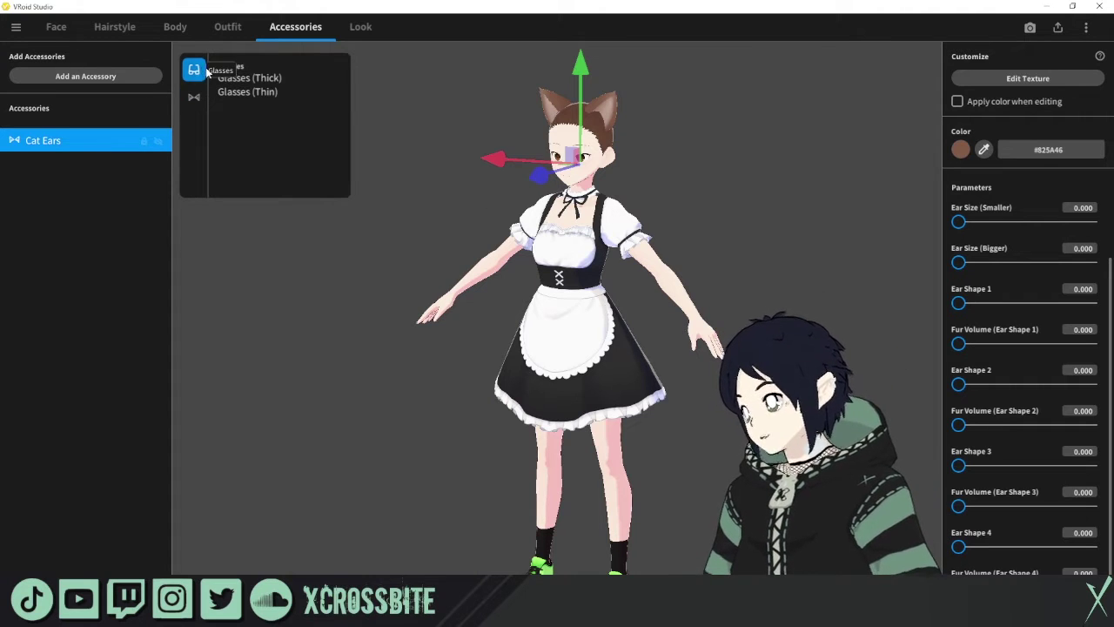
click(249, 77)
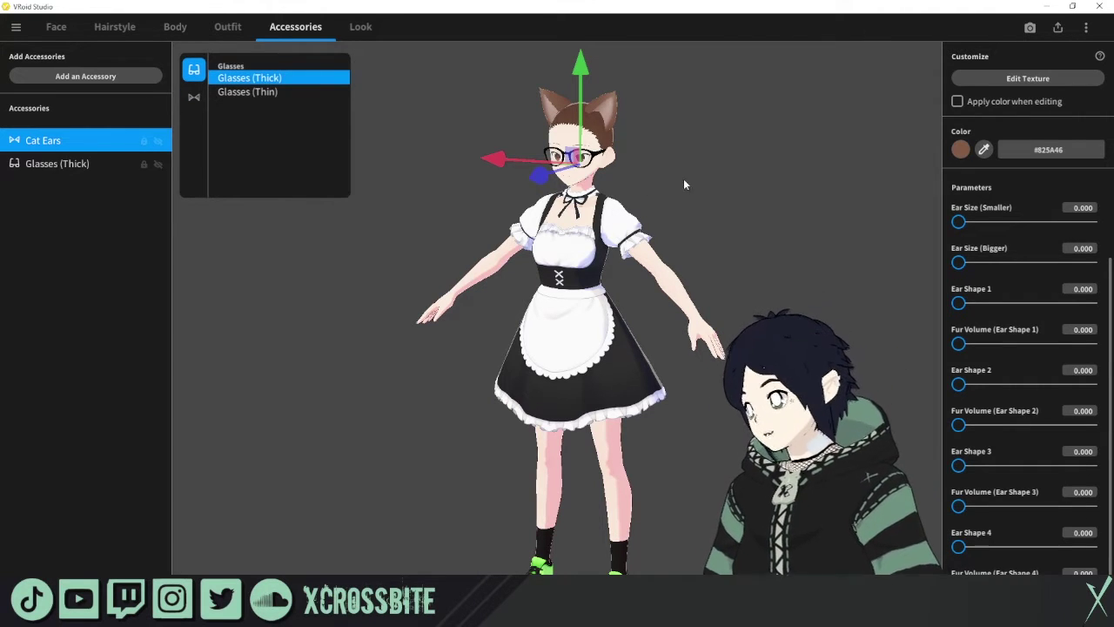
click(485, 183)
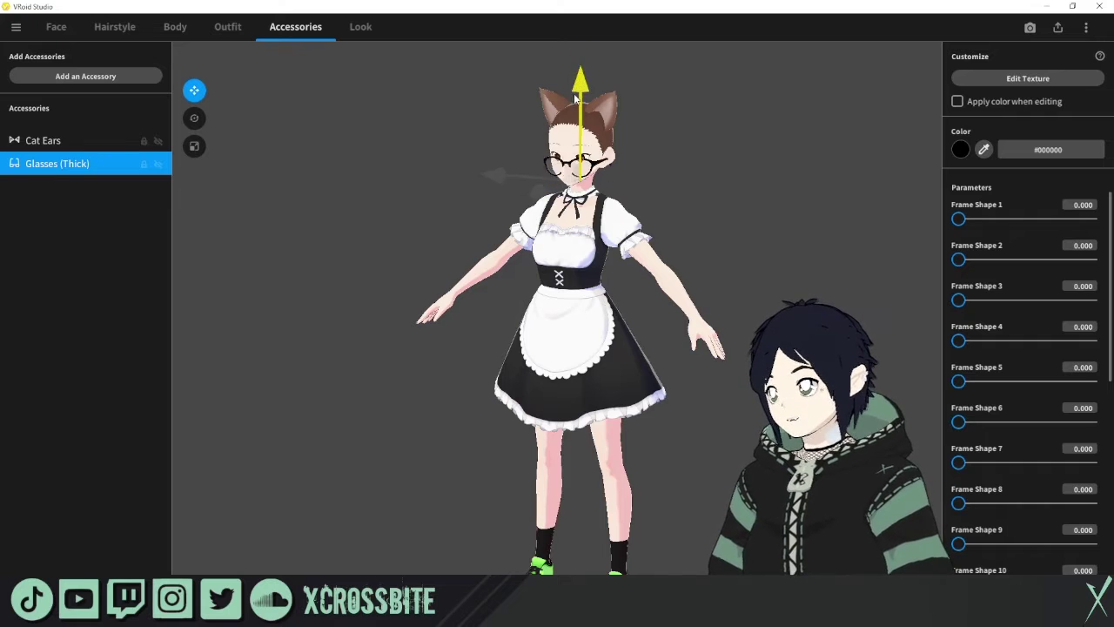
click(348, 25)
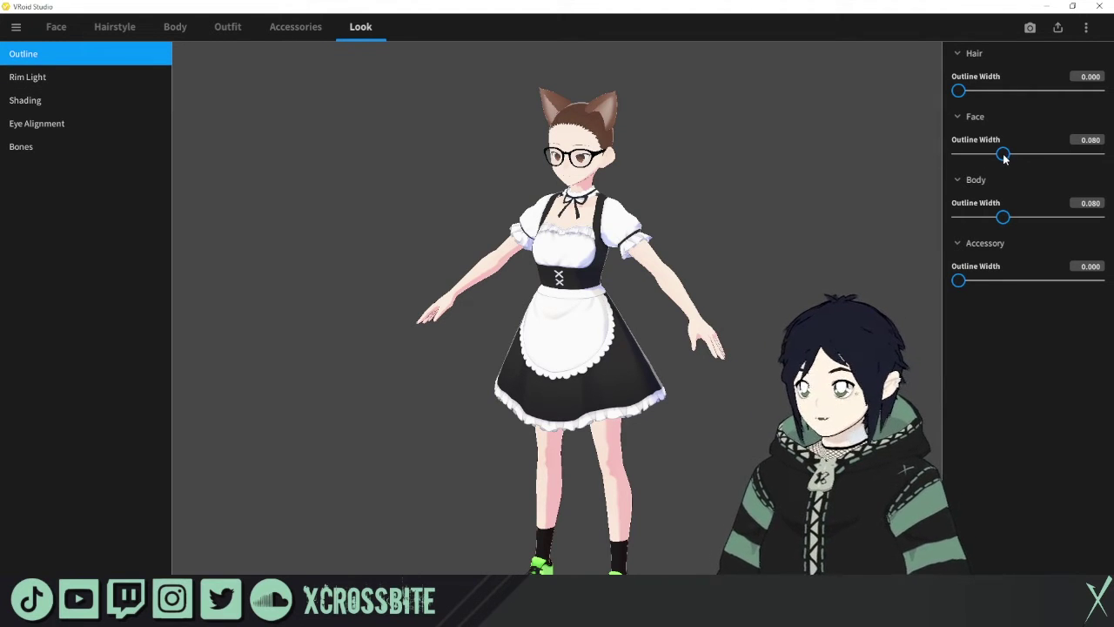
Thicken accessory (0.204) and body (0.178) outlines, set hair rim light intensity 36.250, concentration 51.250
scroll(740, 185, up, 3)
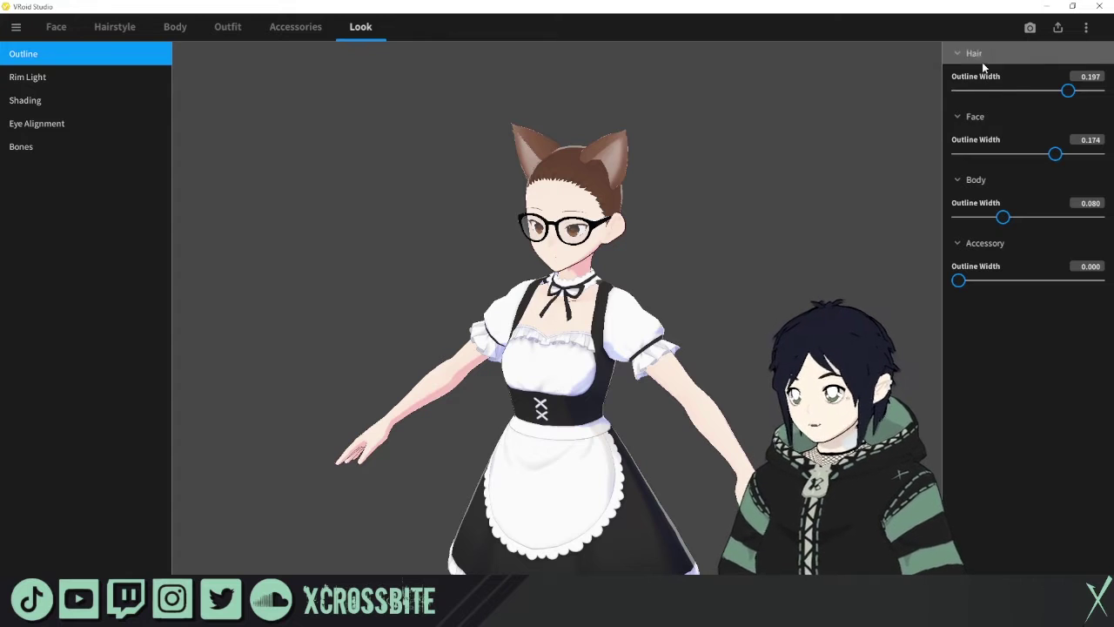
drag(1012, 280, 1073, 279)
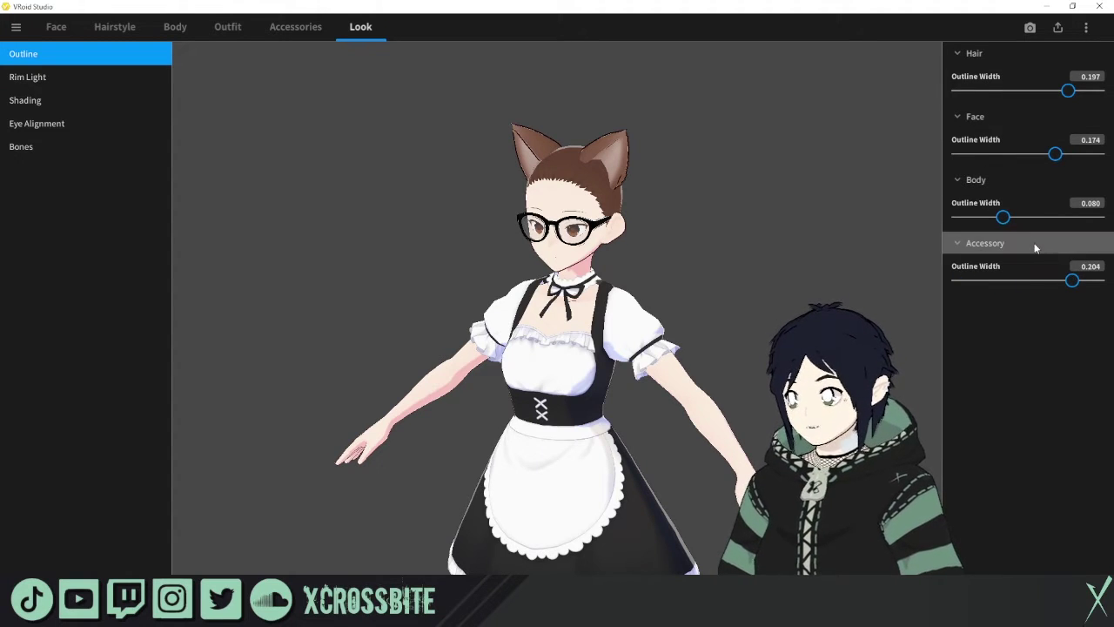
drag(1003, 217, 1058, 217)
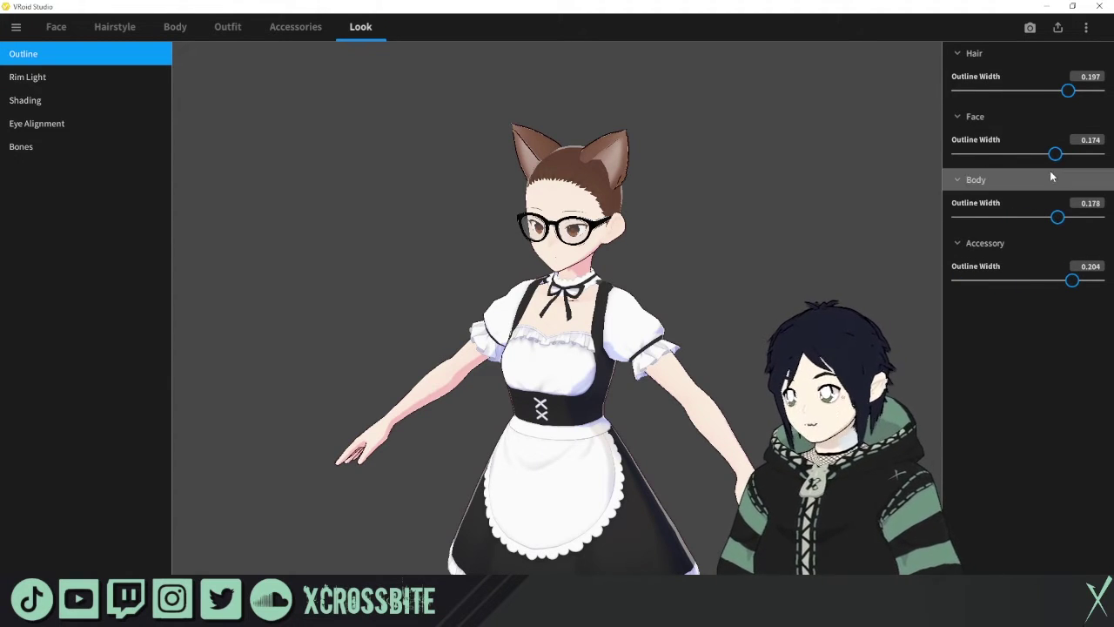
click(30, 77)
mouse_move(997, 97)
mouse_down()
mouse_move(963, 95)
mouse_move(1057, 98)
mouse_move(1010, 101)
mouse_up()
drag(1106, 129, 1030, 130)
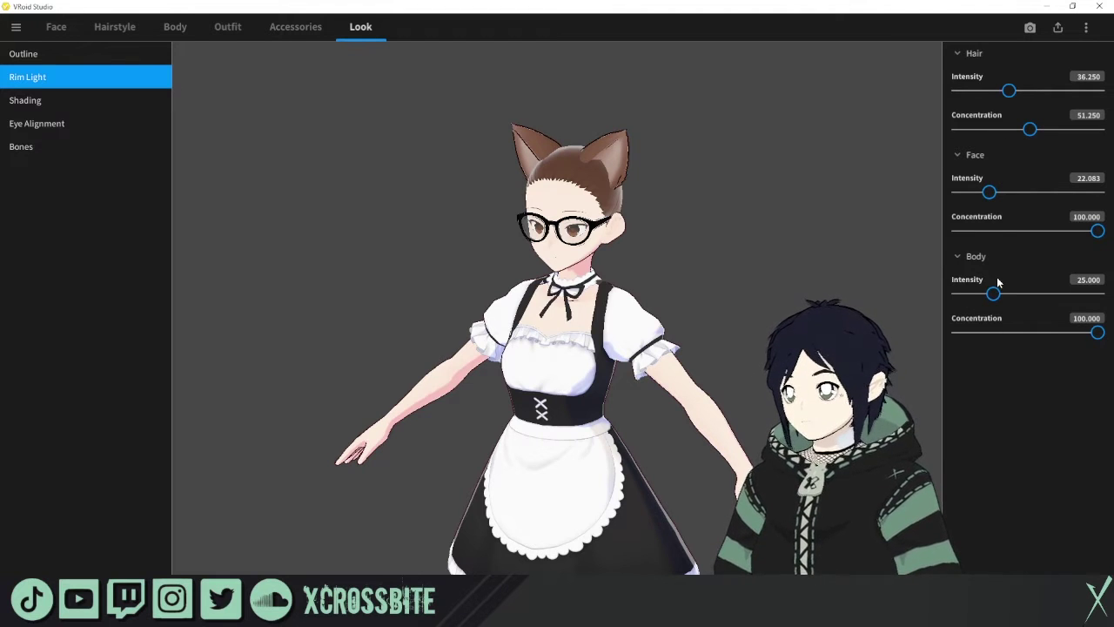
Adjust the face shading area, hardness and softness in the Shading settings
click(63, 100)
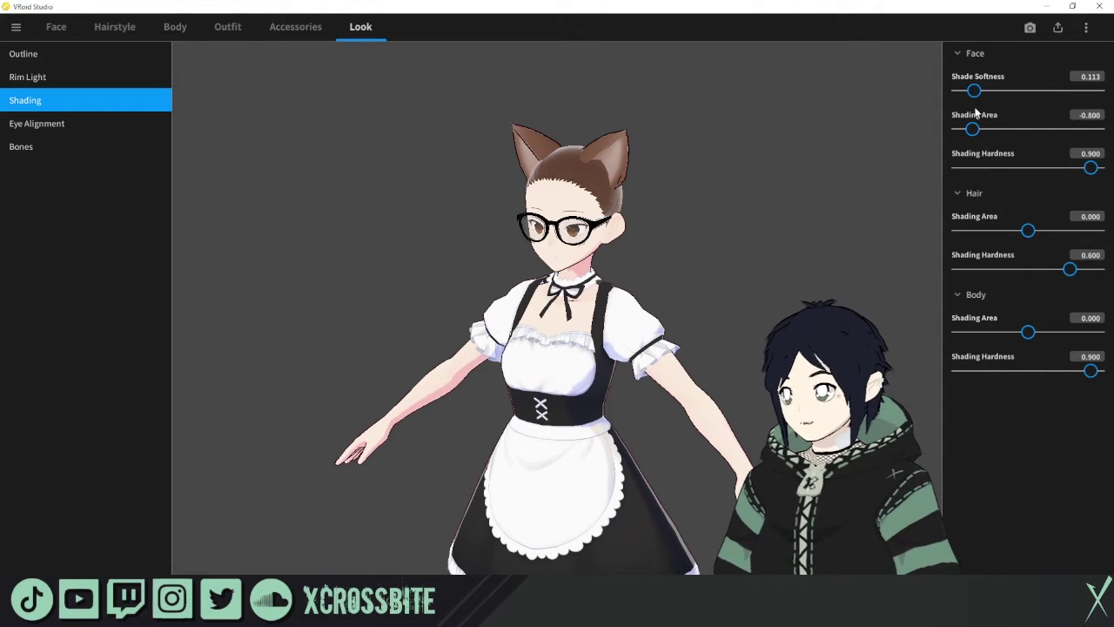
drag(980, 130, 1034, 130)
mouse_move(1088, 169)
mouse_down()
mouse_move(1007, 174)
mouse_move(1098, 168)
mouse_up()
mouse_move(1033, 129)
mouse_down()
mouse_move(1017, 130)
mouse_move(1057, 128)
mouse_move(1023, 129)
mouse_up()
mouse_move(975, 93)
mouse_down()
mouse_move(1020, 93)
mouse_move(985, 92)
mouse_up()
Set upper eye alignment to 0 and lower the Body sway amplitude to 65
click(83, 124)
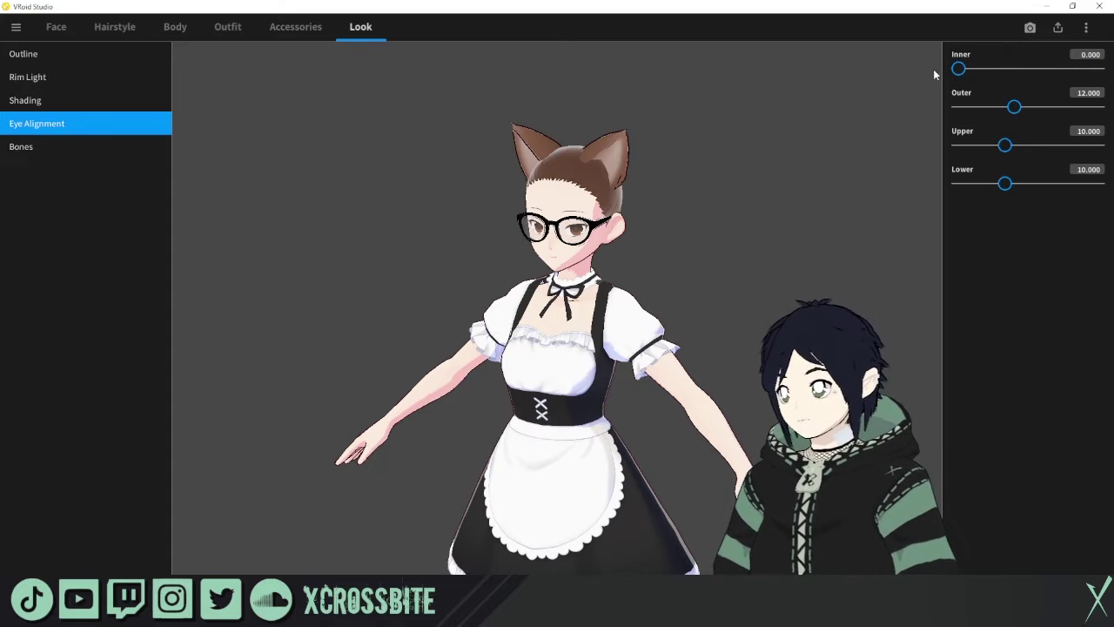
drag(1016, 111, 1014, 112)
drag(1006, 144, 958, 144)
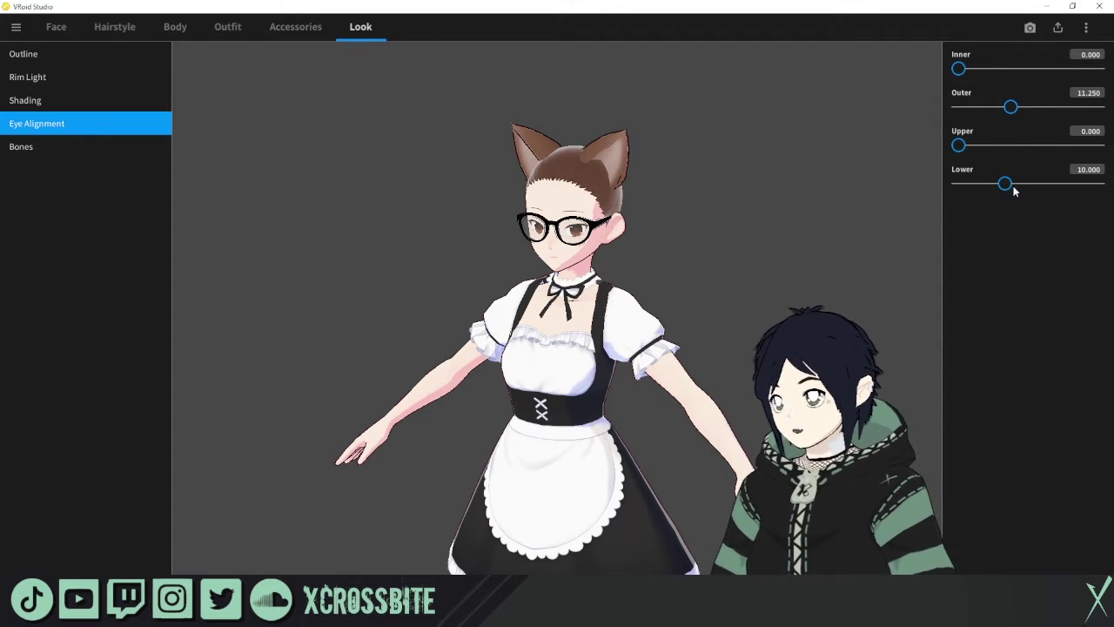
click(97, 147)
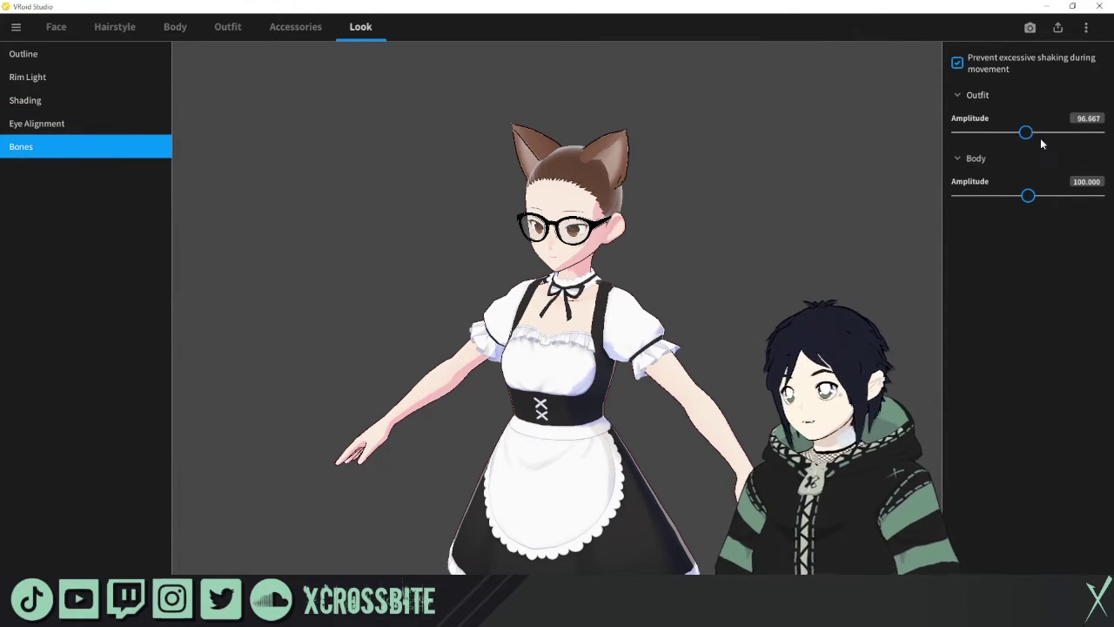
drag(1012, 199, 1003, 197)
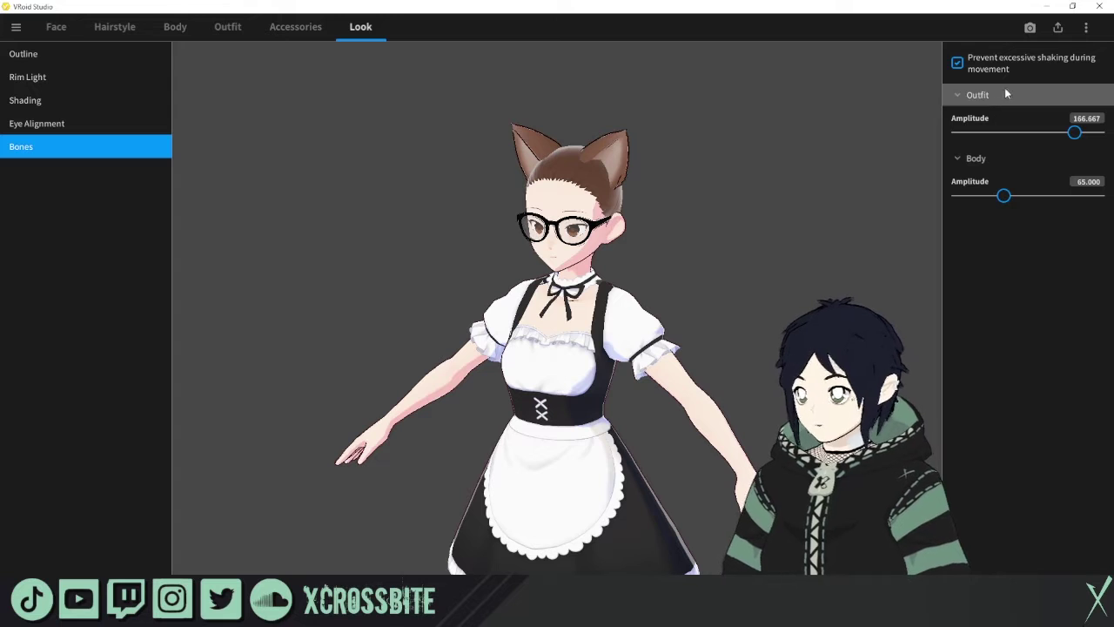
Open the Photo Booth and orbit the view to frame the whole avatar
click(1030, 26)
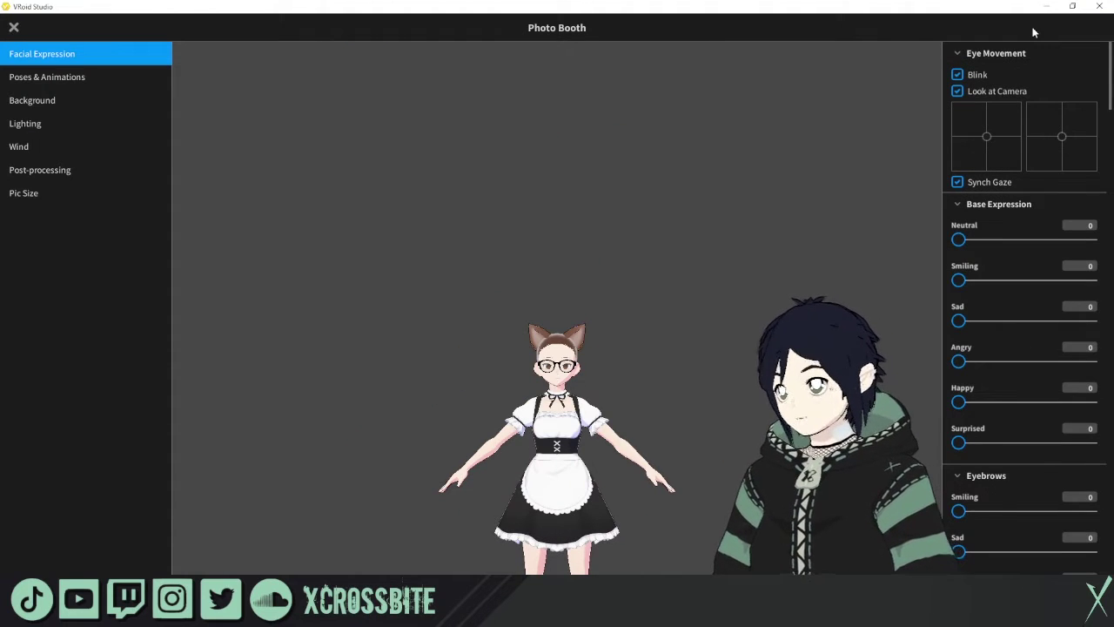
drag(628, 391, 445, 256)
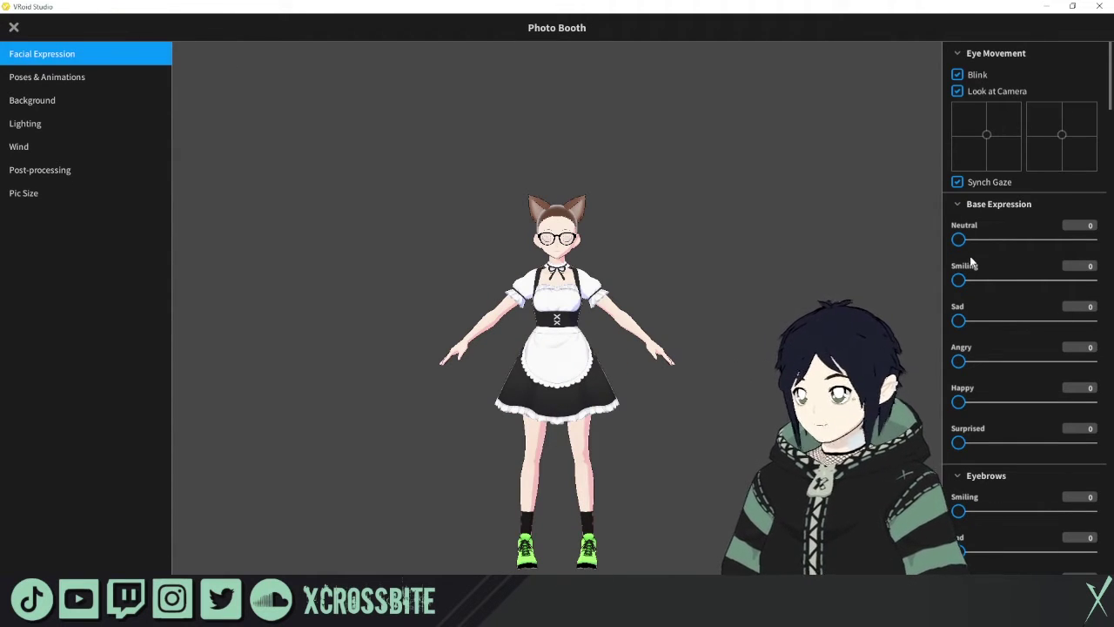
scroll(660, 306, up, 4)
Give the avatar a slight smile and fine-tune the other base-expression sliders
drag(959, 280, 974, 280)
mouse_move(958, 320)
mouse_down()
mouse_move(1003, 321)
mouse_move(937, 325)
mouse_up()
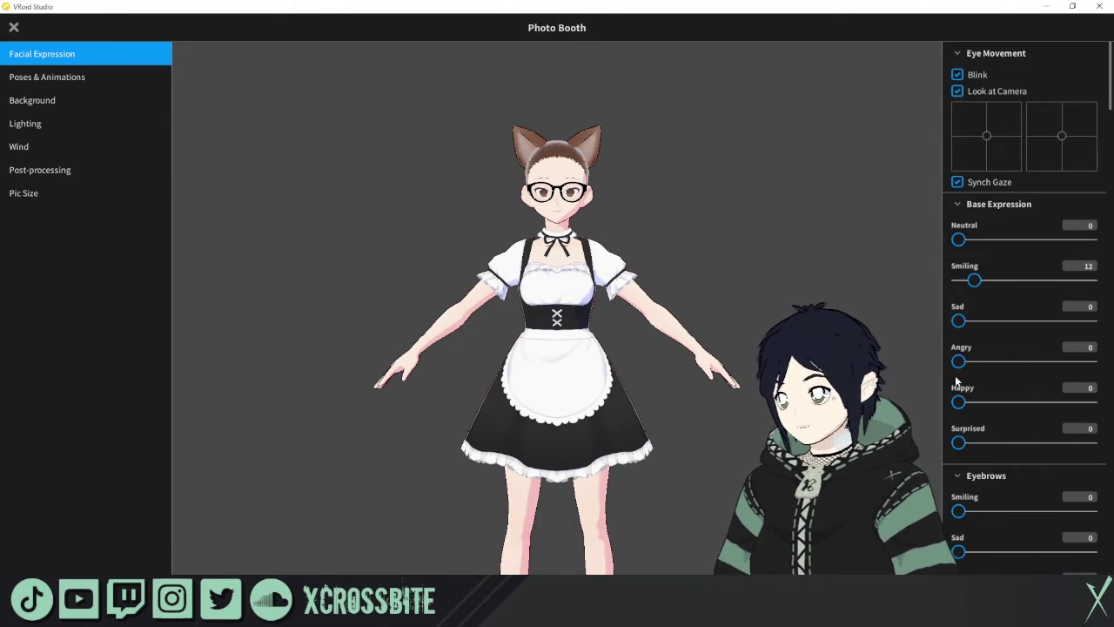
drag(958, 403, 962, 402)
drag(959, 442, 961, 442)
Scroll down the panel and bring up the Poses & Animations list
scroll(1028, 430, down, 2)
scroll(1000, 441, down, 6)
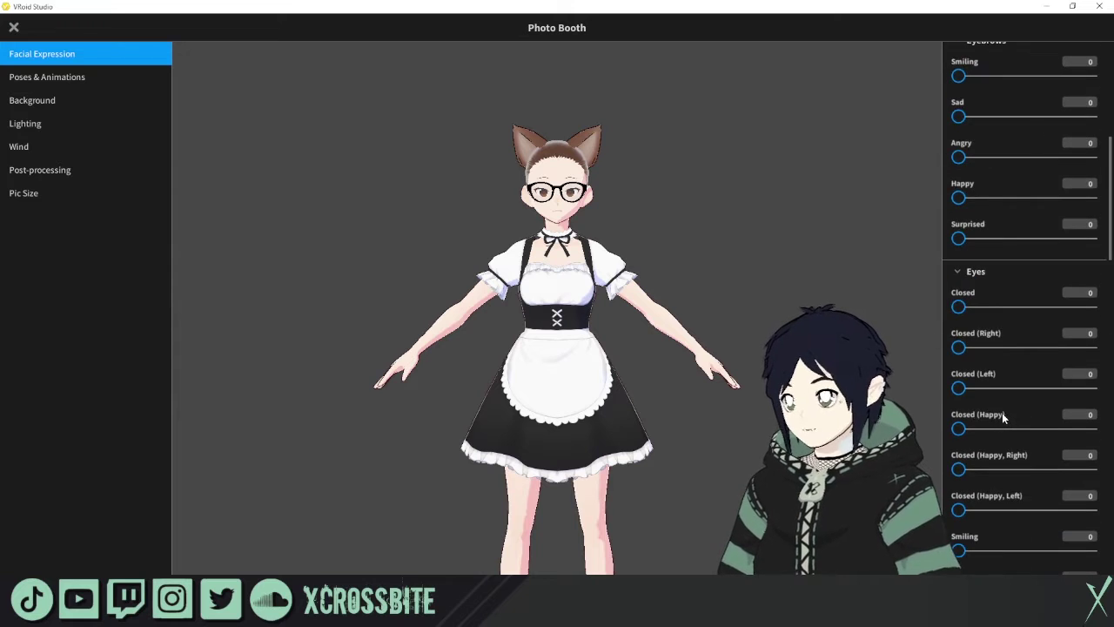
scroll(1002, 413, down, 12)
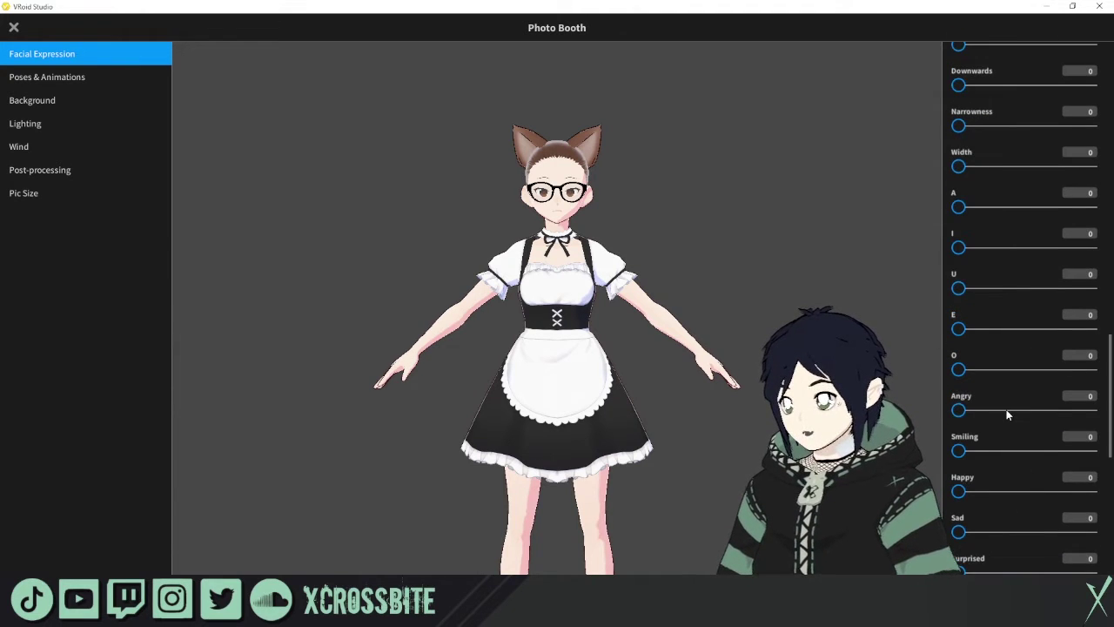
scroll(1010, 416, down, 4)
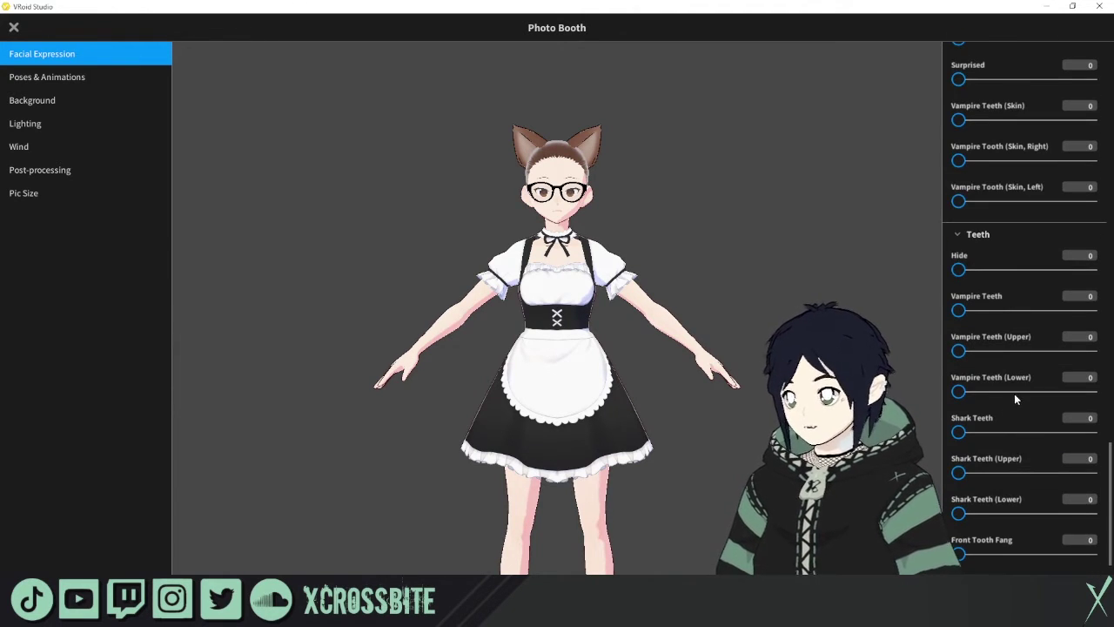
scroll(994, 338, down, 1)
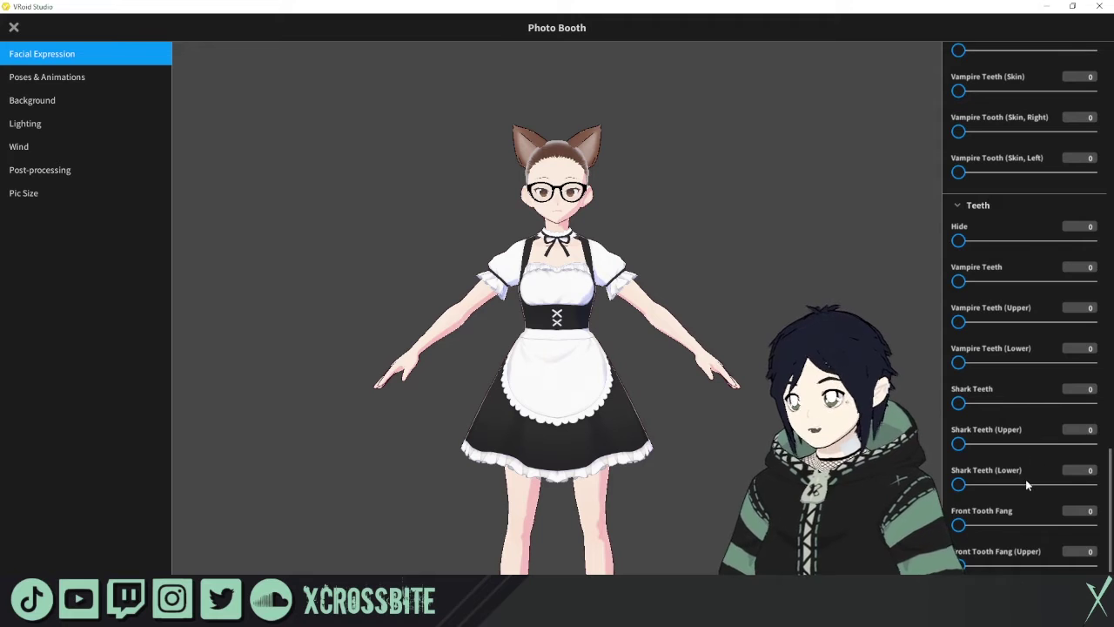
scroll(1025, 481, down, 1)
scroll(1012, 527, down, 2)
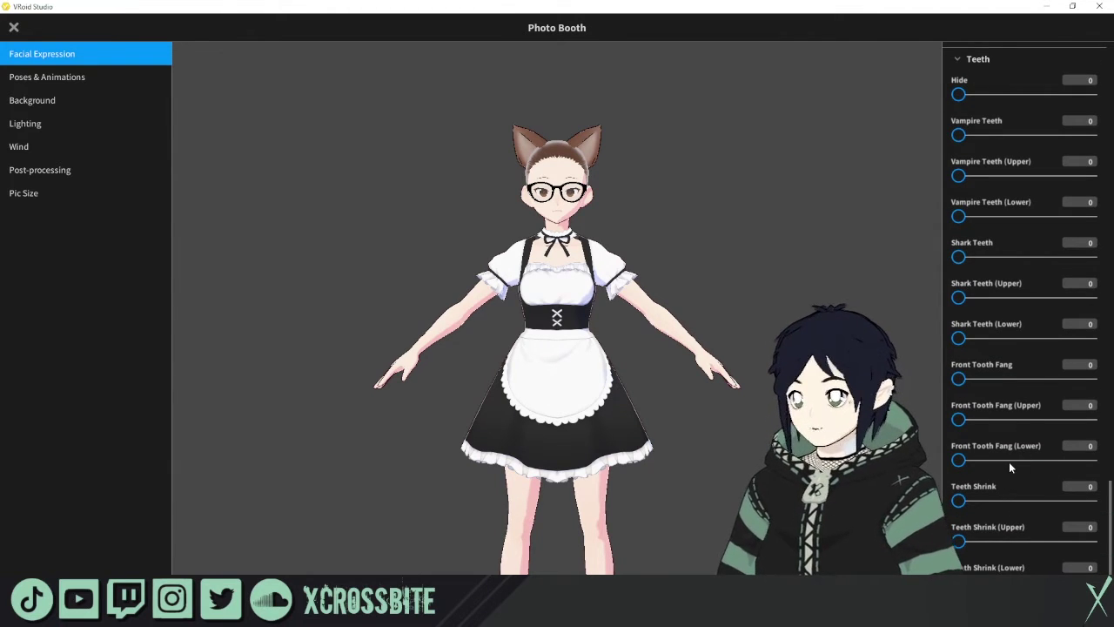
click(47, 77)
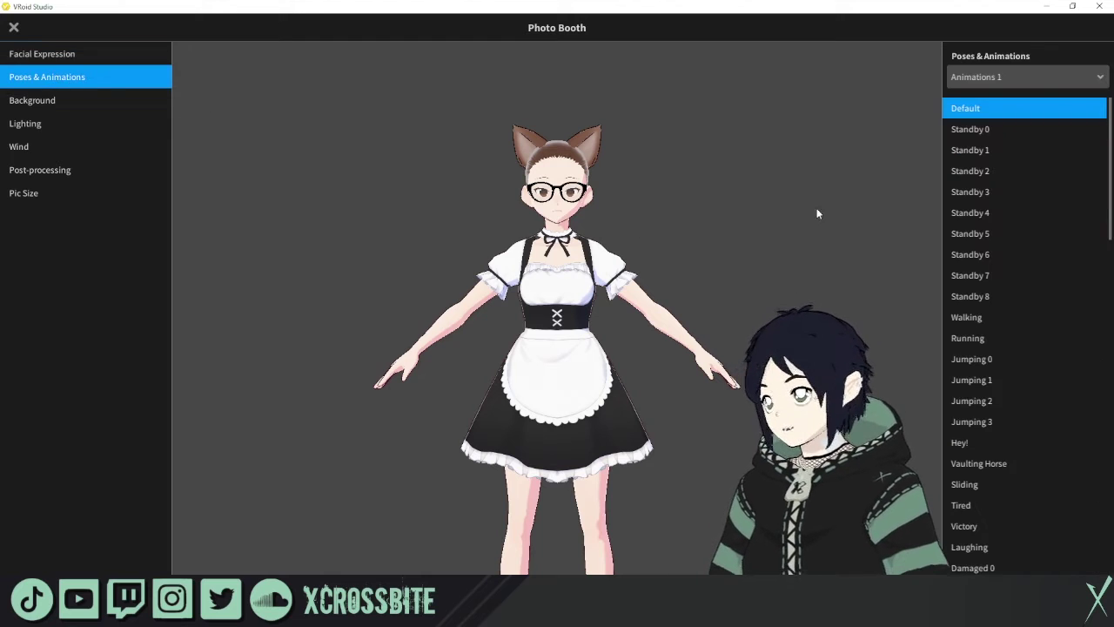
Preview Standby 2 and Walking, then Standby 2, Greeting 0 and Running from Animations 2
click(1014, 170)
click(1006, 317)
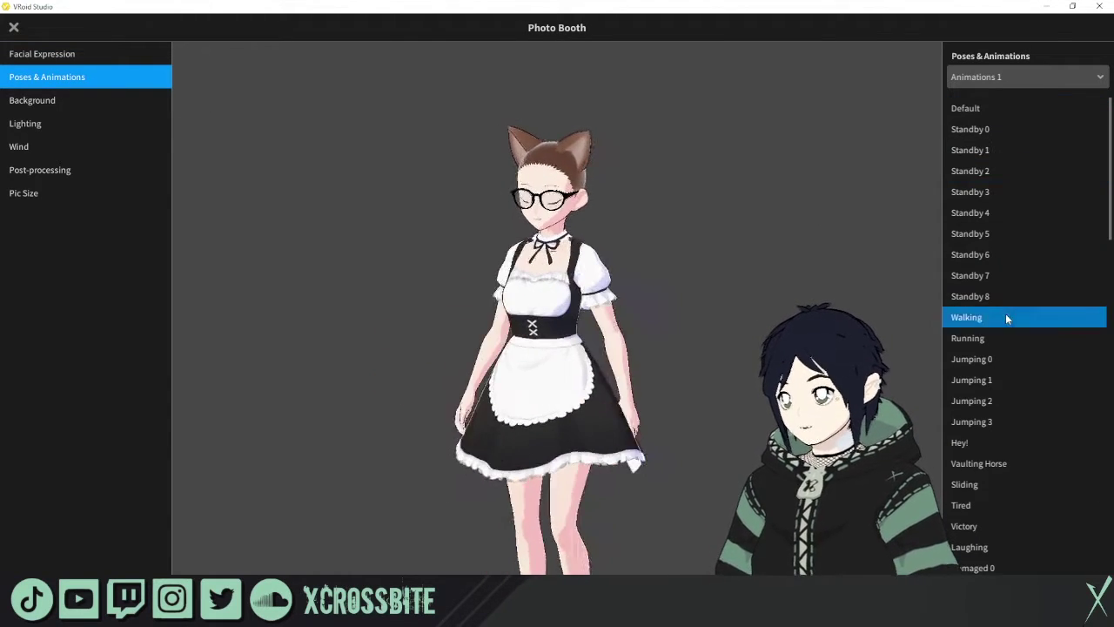
click(1023, 75)
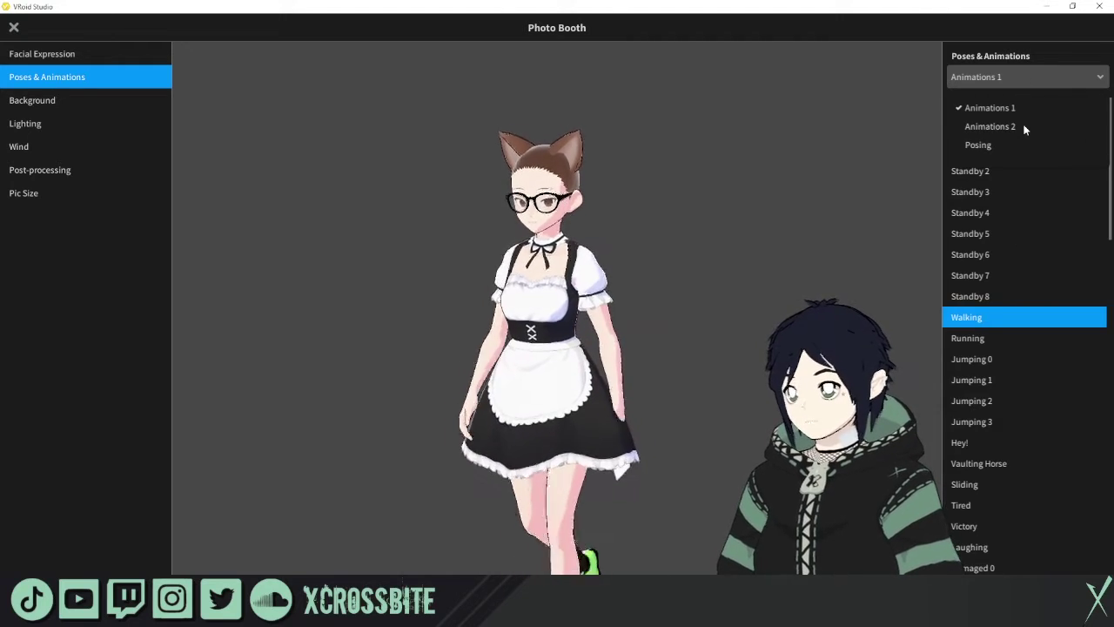
click(1016, 128)
click(992, 170)
click(990, 358)
click(975, 296)
Switch to Posing and pose one arm raised outward and the other bent toward the waist
click(1022, 77)
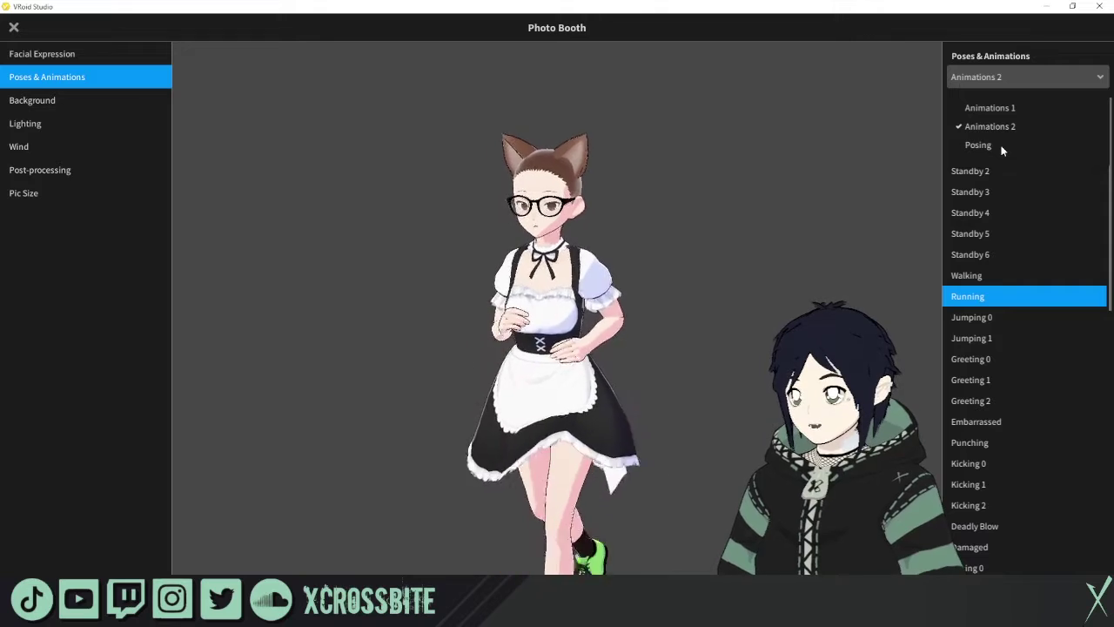
click(984, 146)
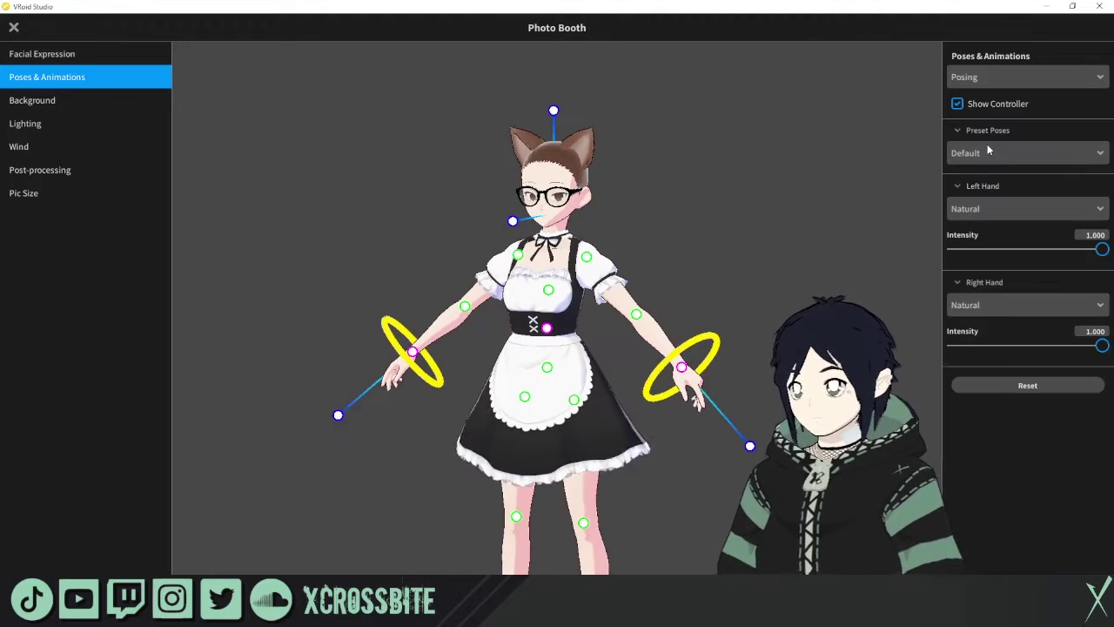
drag(681, 368, 691, 270)
drag(413, 352, 461, 334)
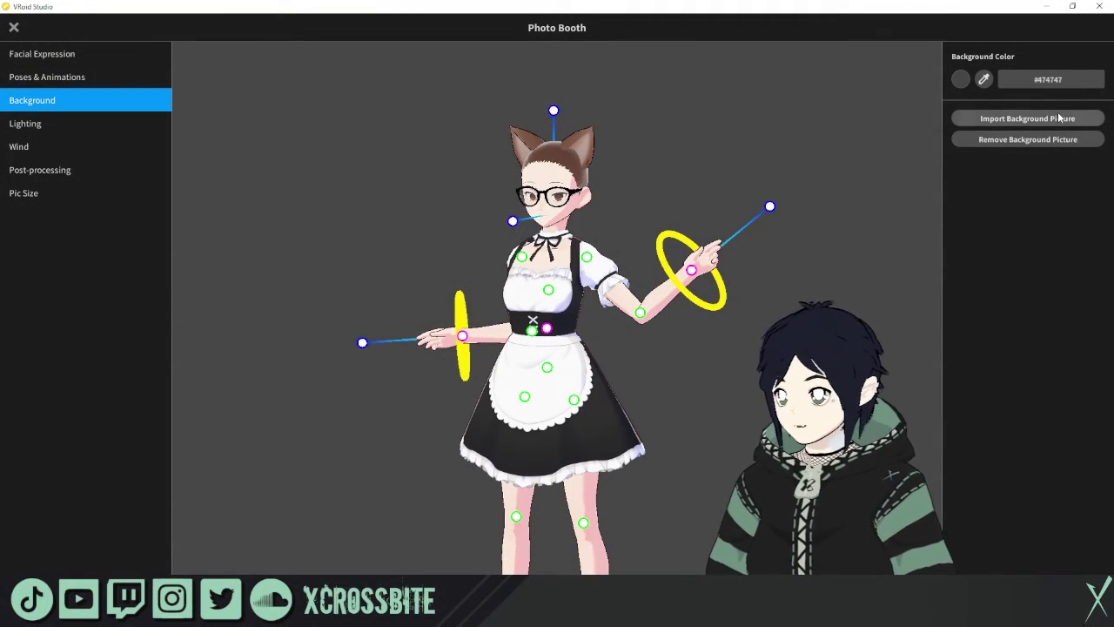
Make the backdrop dark red #935454 and re-angle the light, raising its intensity to 1.083
click(962, 79)
drag(933, 130, 913, 151)
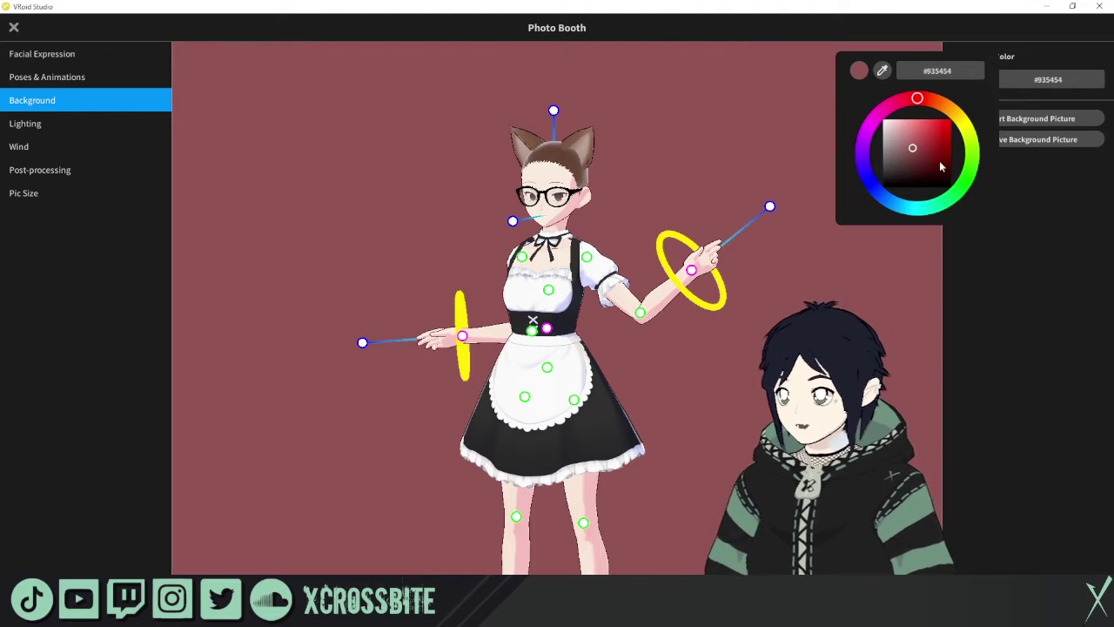
click(90, 125)
drag(1068, 89, 1010, 91)
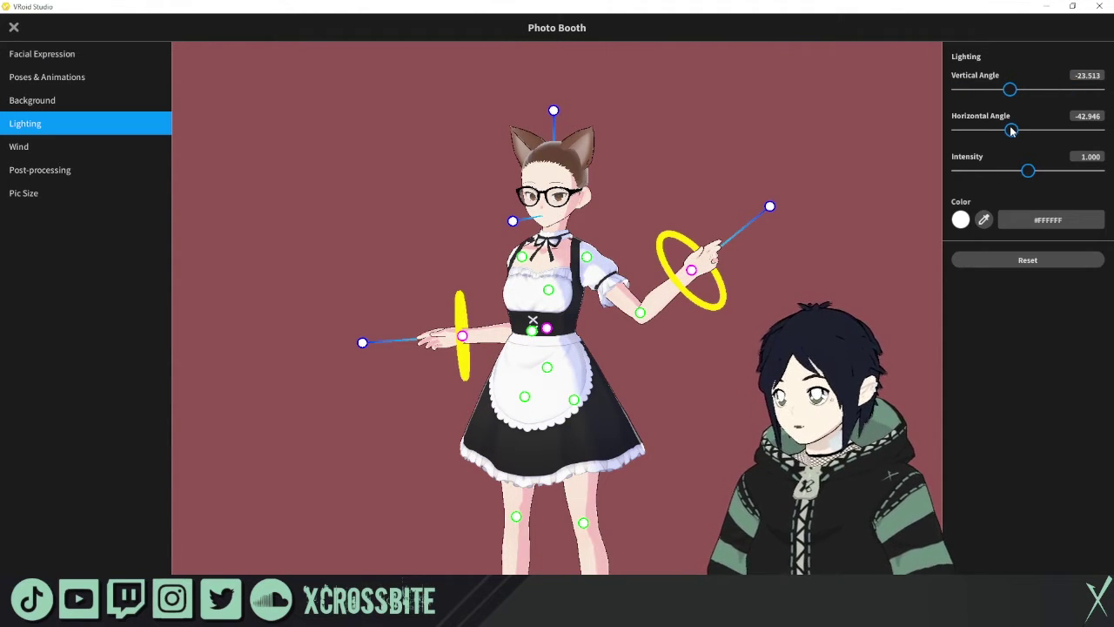
mouse_move(1030, 169)
mouse_down()
mouse_move(1050, 169)
mouse_move(1018, 170)
mouse_move(1035, 170)
mouse_up()
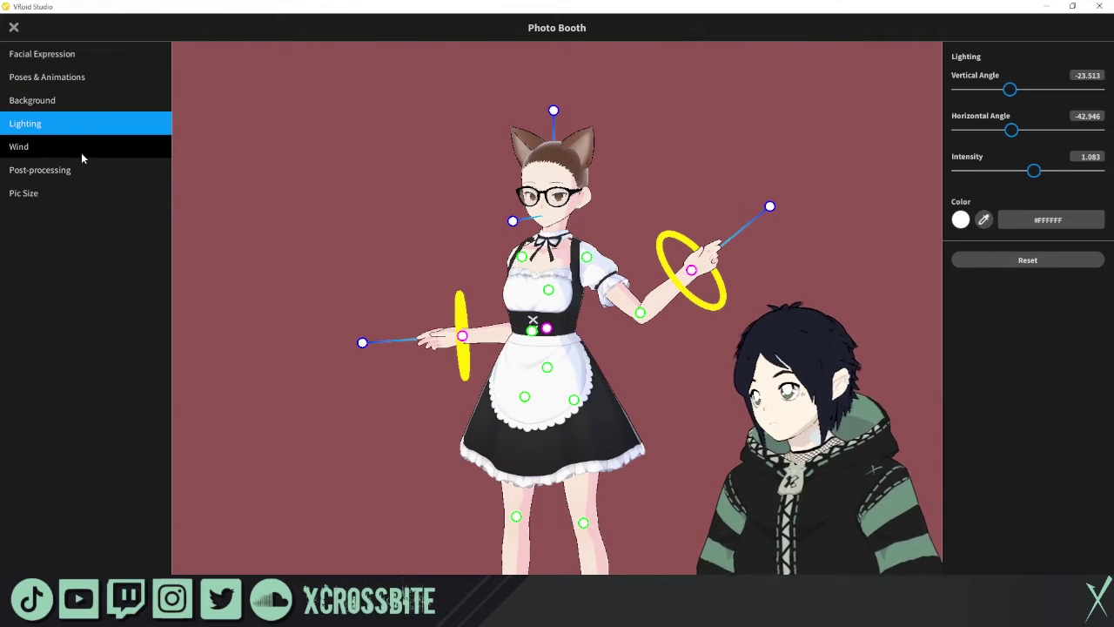
click(82, 157)
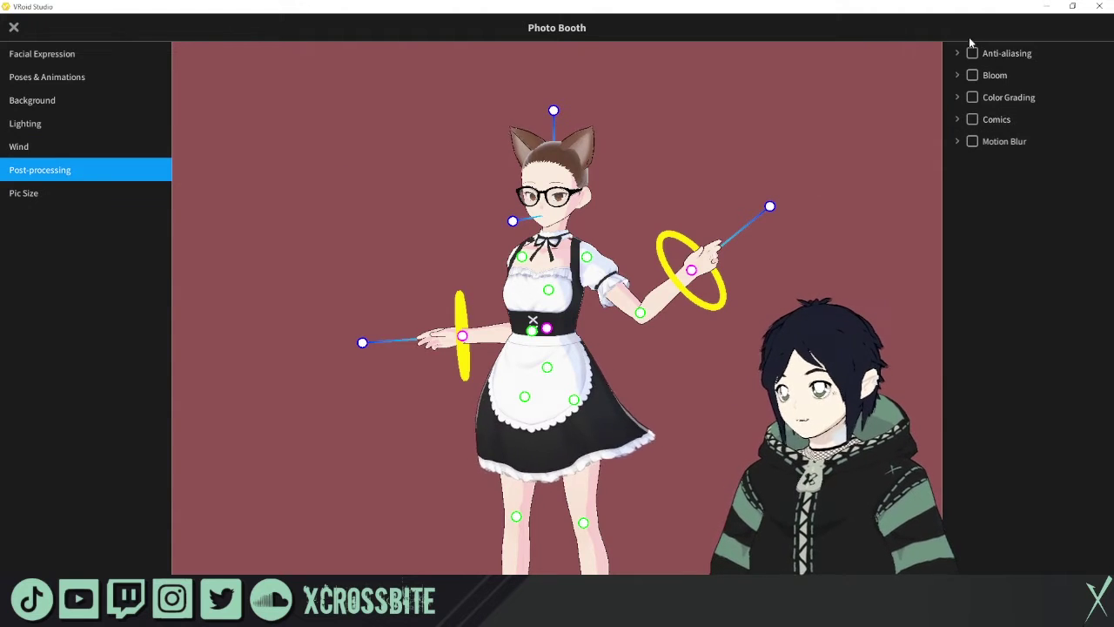
Turn on anti-aliasing, review the picture size presets, then exit Photo Booth to the editor
click(972, 54)
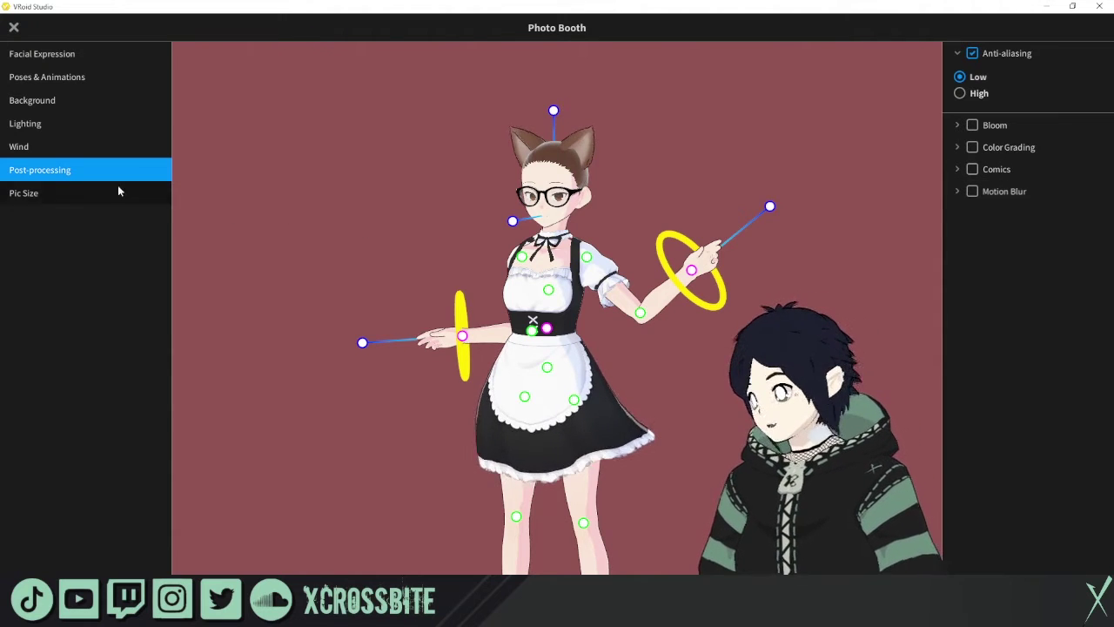
click(83, 192)
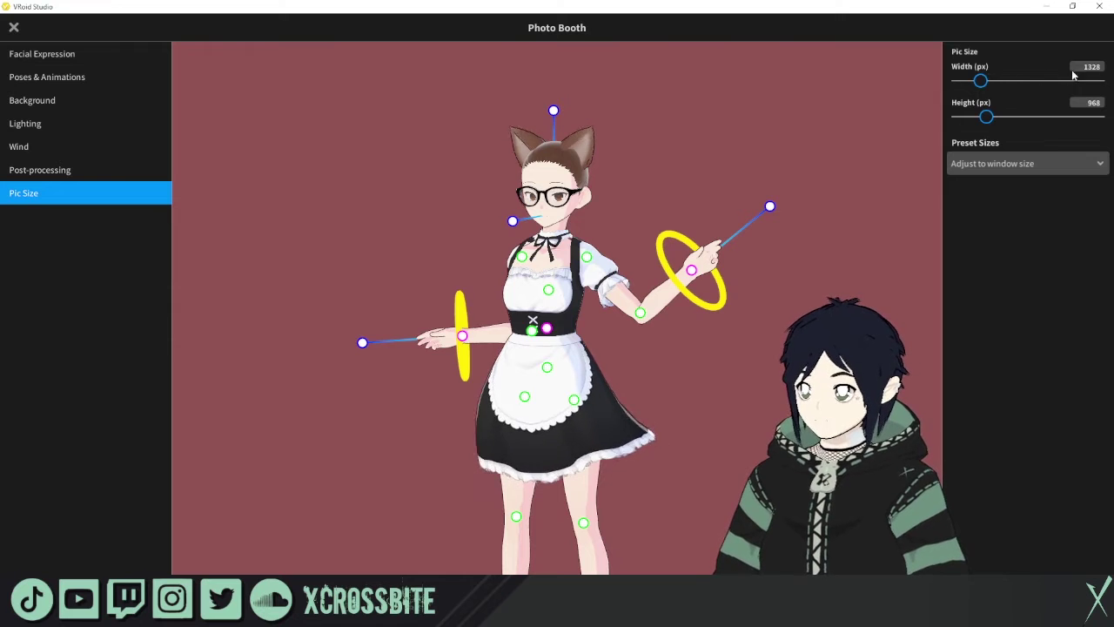
click(1088, 168)
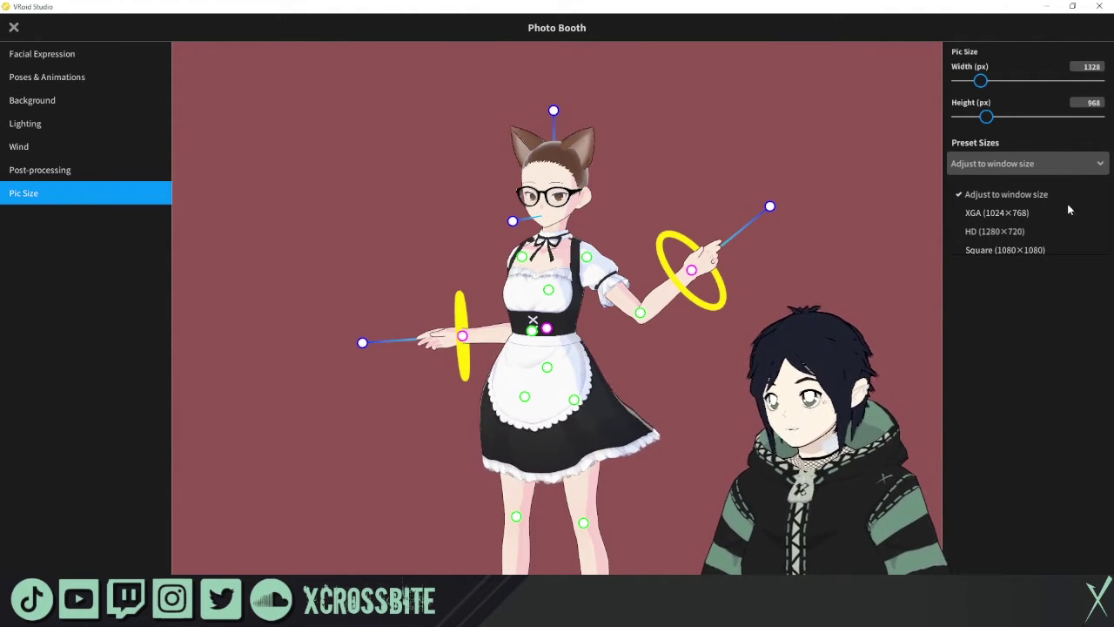
click(13, 30)
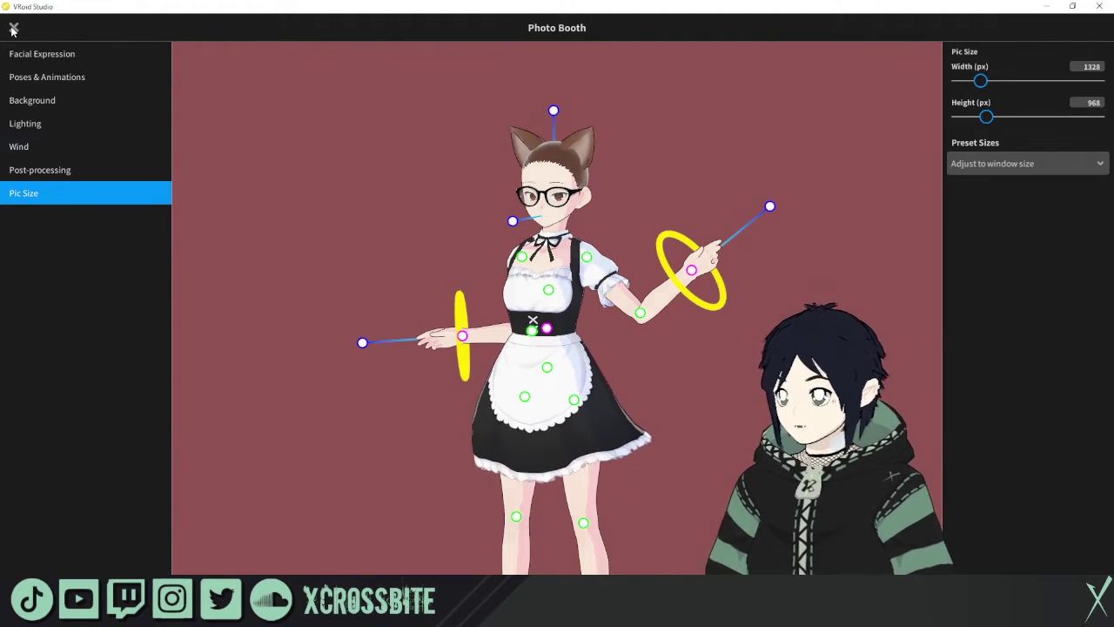
click(13, 30)
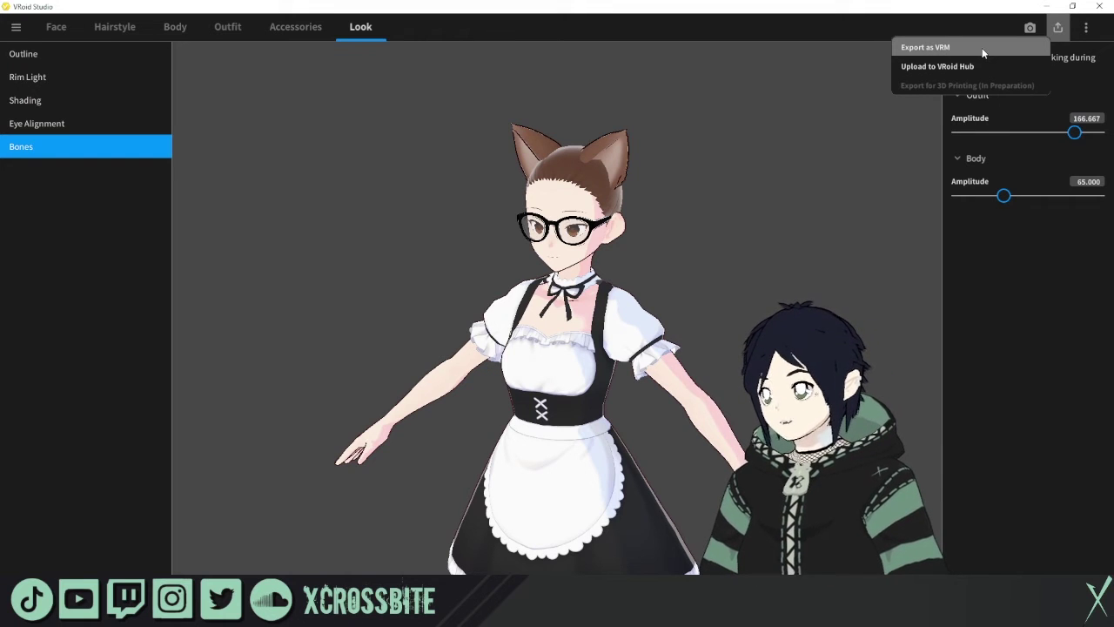
Choose VRM export and set the Hair Smoothness polygon reduction to 2
click(1011, 51)
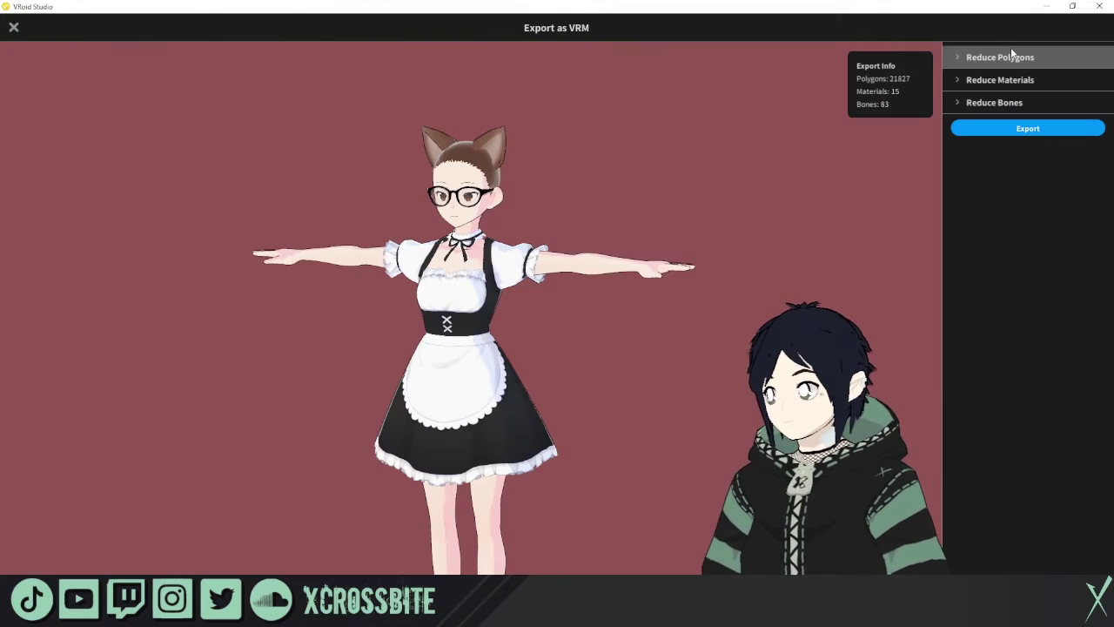
click(962, 57)
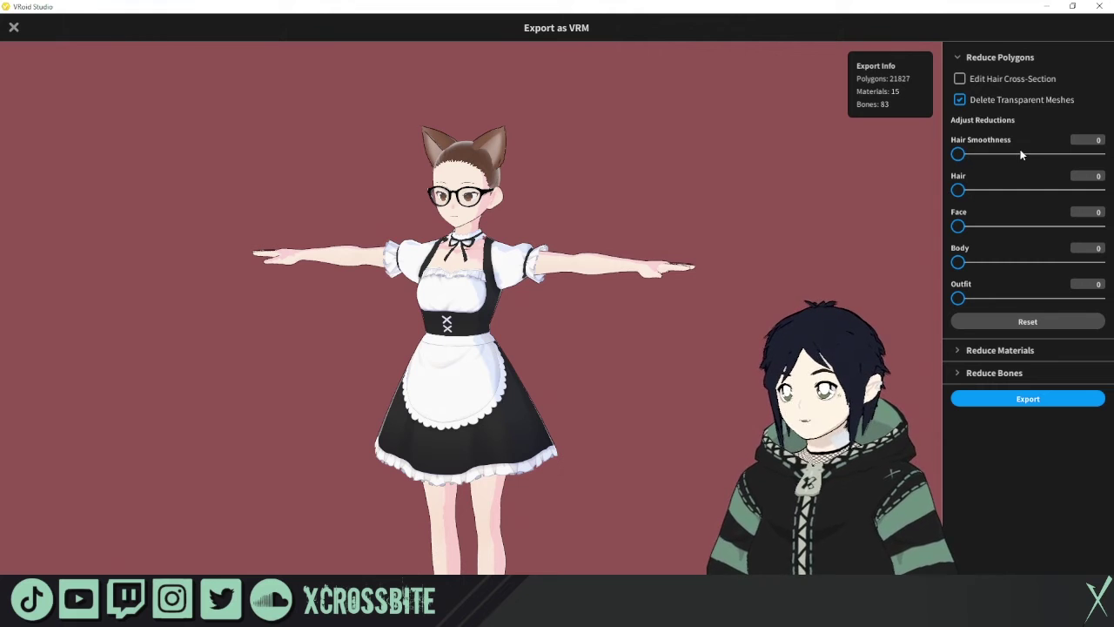
click(960, 154)
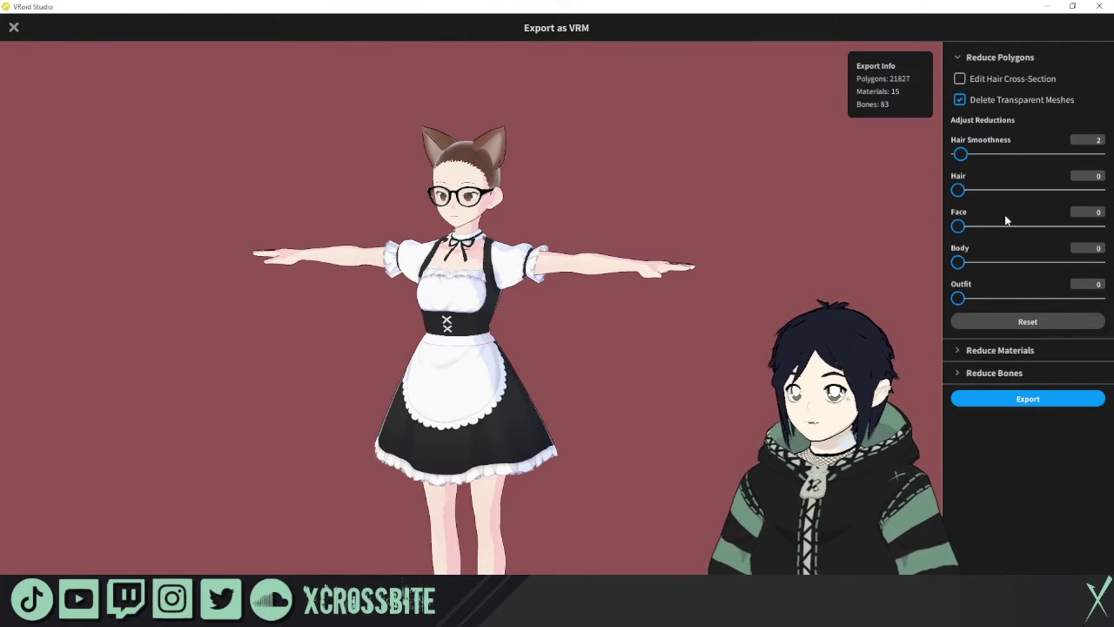
click(963, 58)
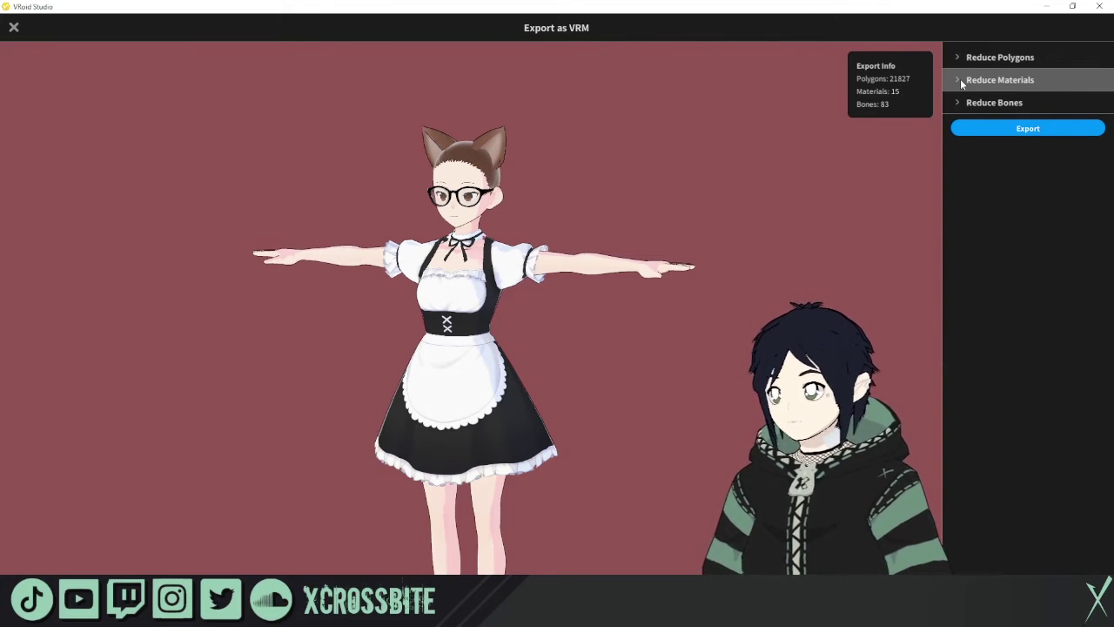
Uncheck Combine Hair Mesh under Reduce Materials, leaving bone reduction unchanged
click(966, 80)
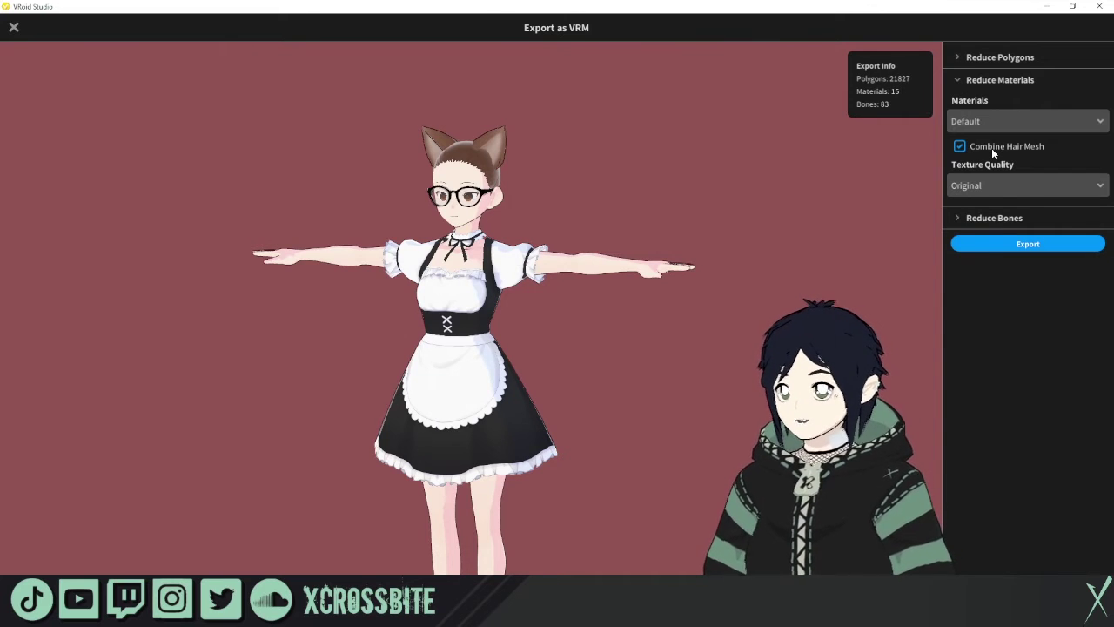
click(960, 146)
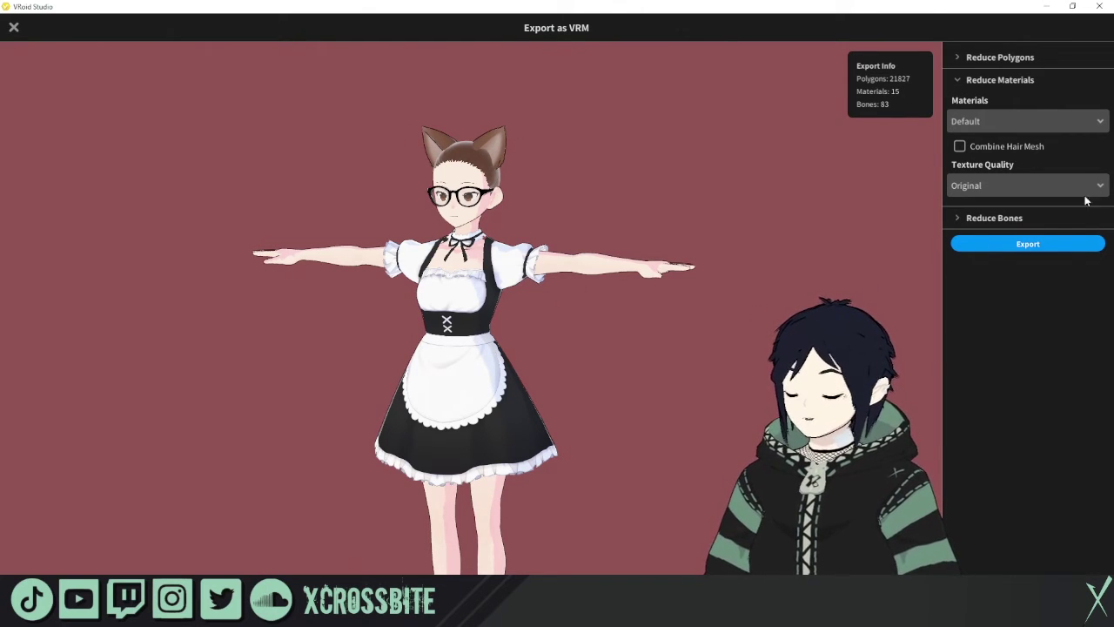
click(962, 79)
click(958, 103)
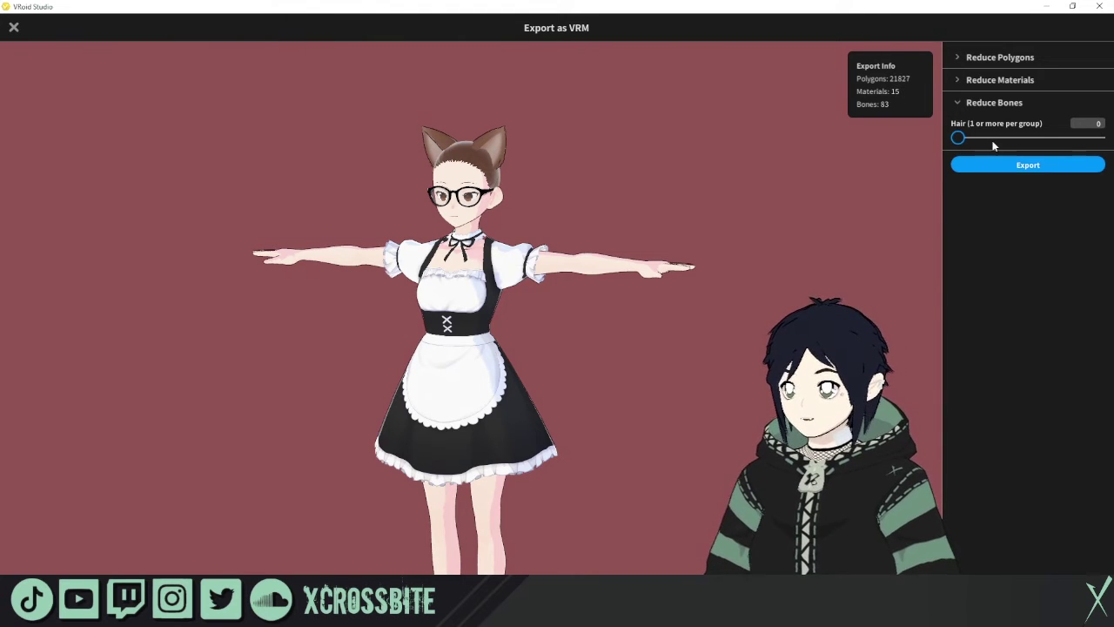
click(967, 102)
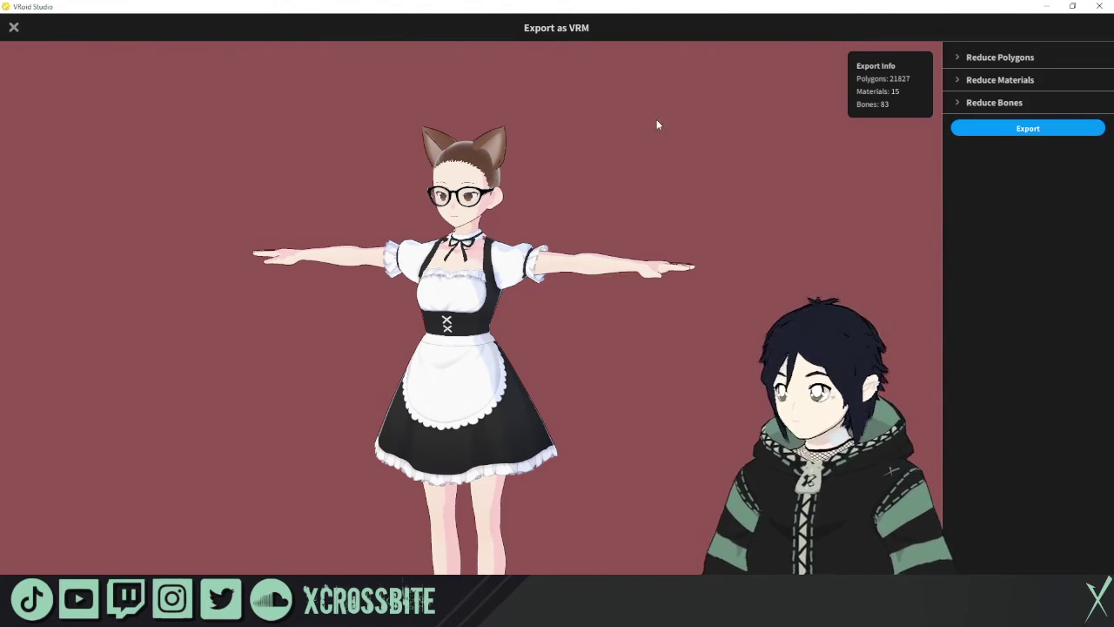
Continue to the VRM Settings form and click into the Title and Creator fields
click(1019, 128)
click(536, 208)
click(533, 252)
Step through the Contact Information, Reference and Version fields of the VRM Settings
scroll(546, 264, down, 1)
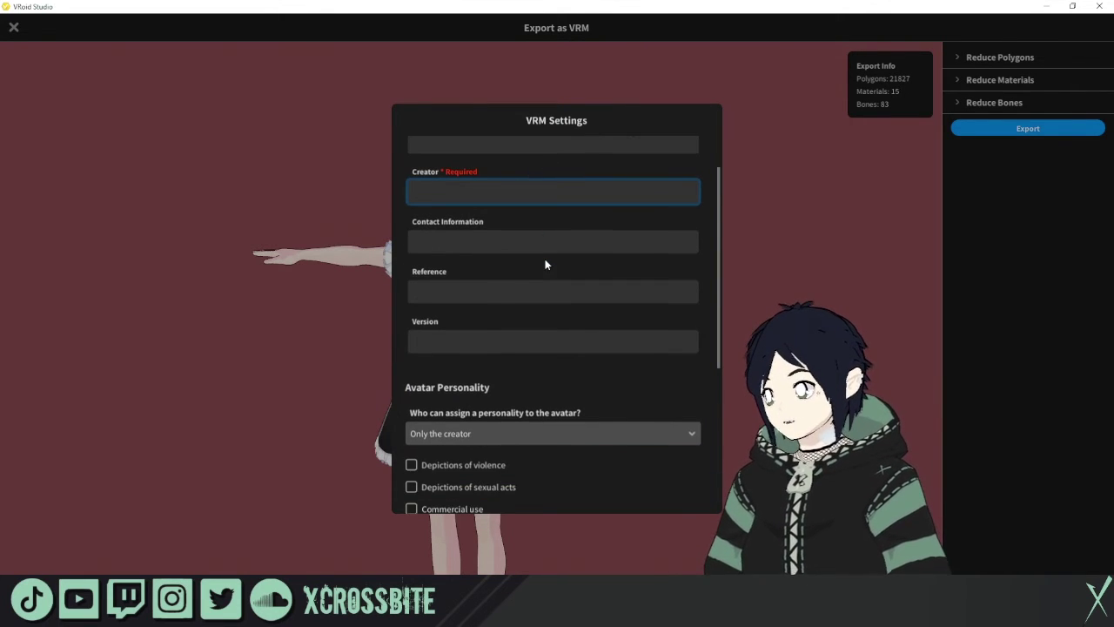
click(494, 242)
click(468, 287)
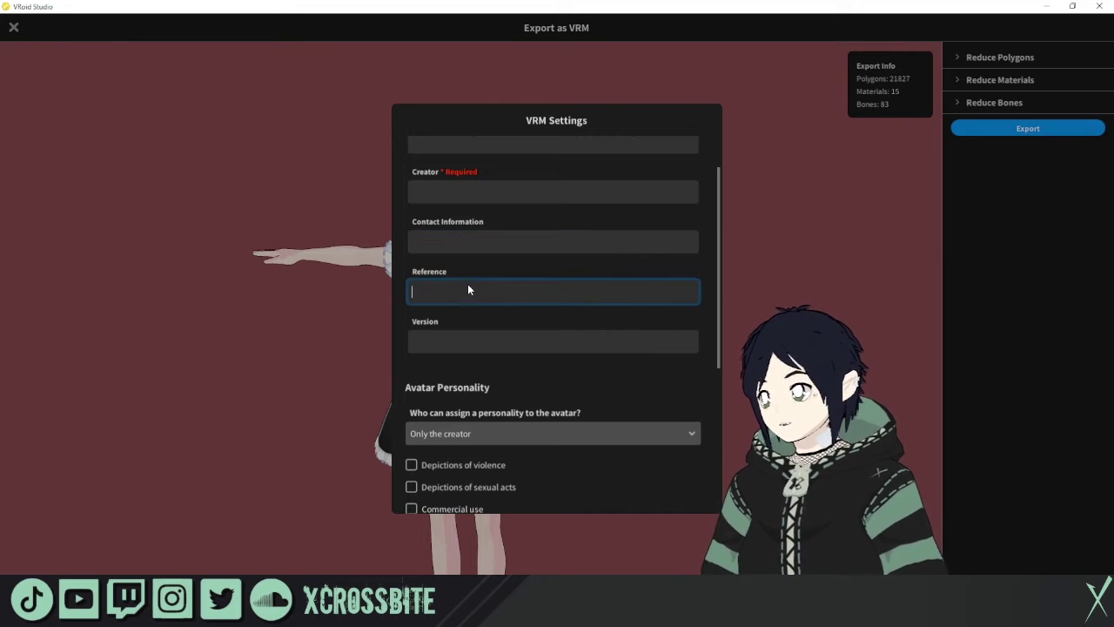
click(479, 342)
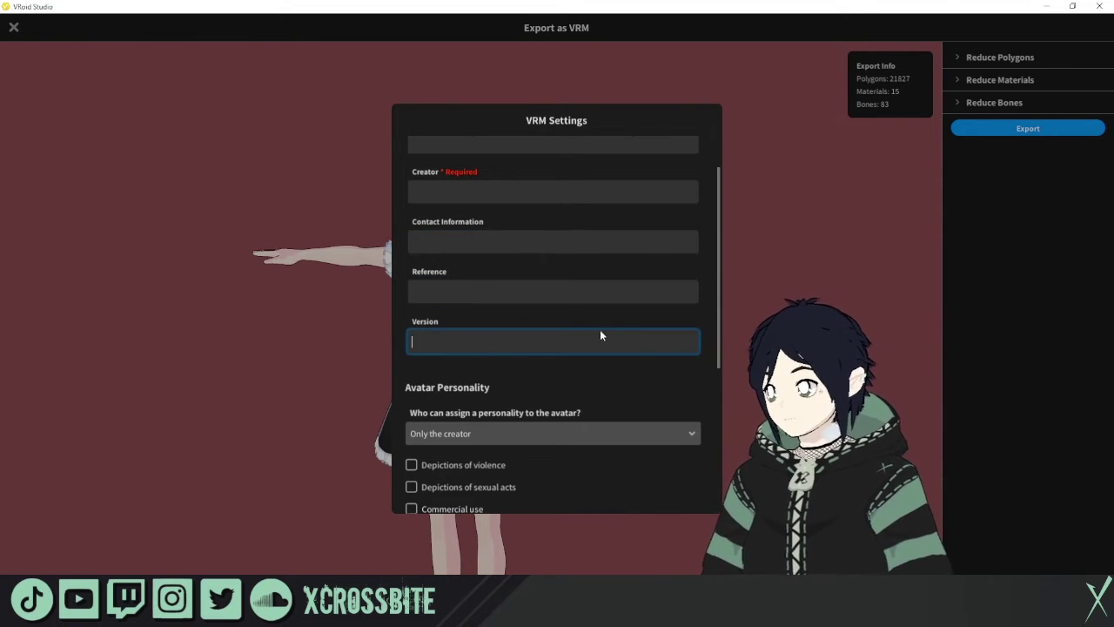
scroll(585, 371, down, 3)
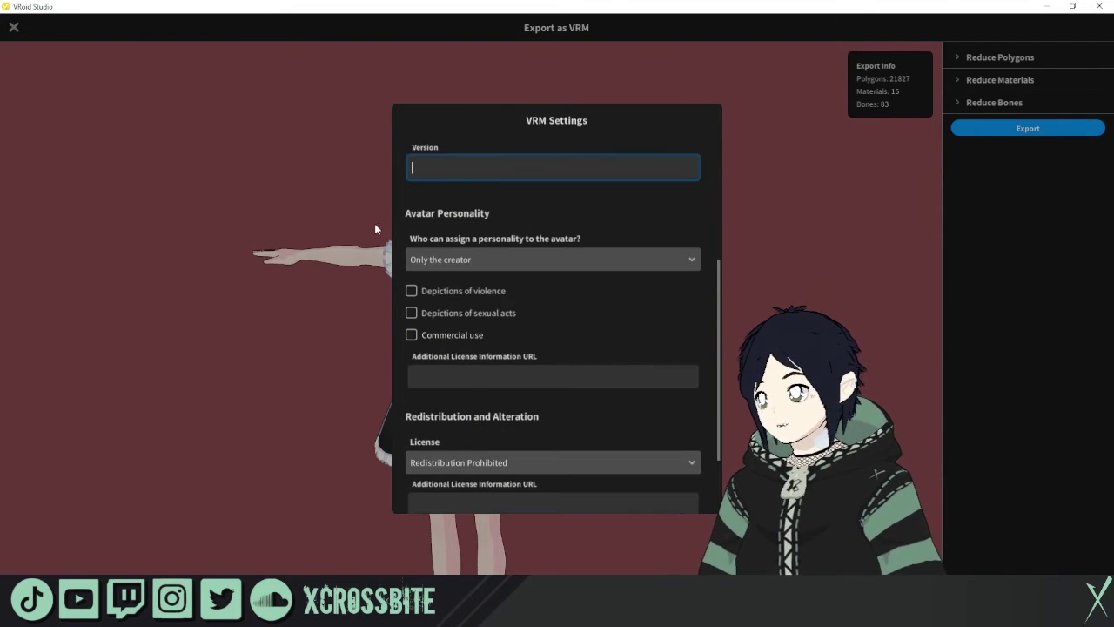
Set 'Who can assign a personality' to Anyone
click(690, 260)
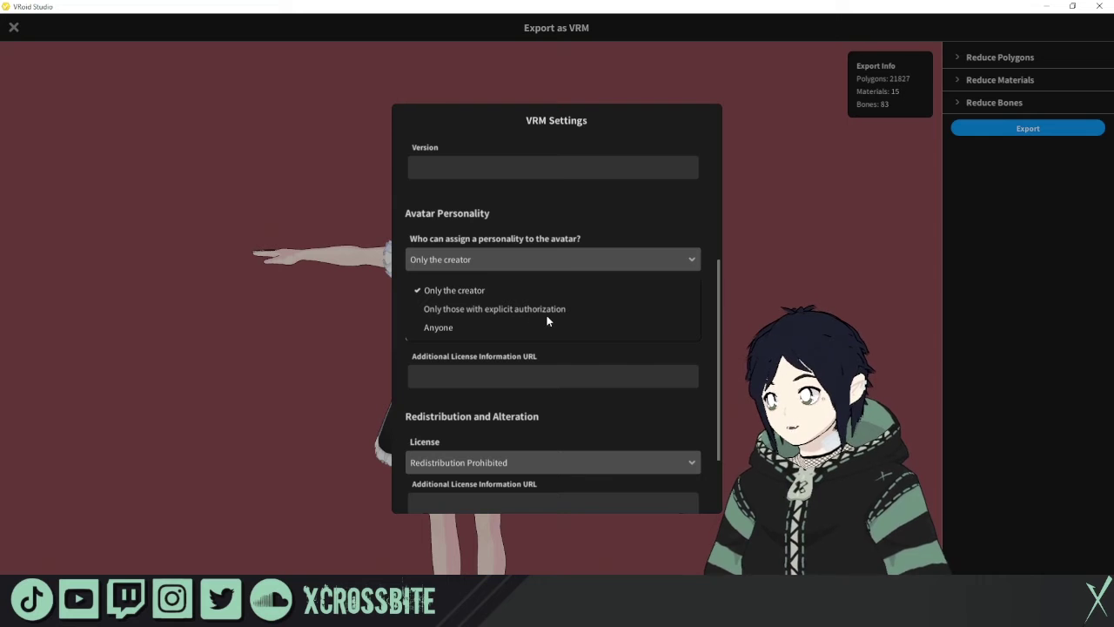
click(523, 281)
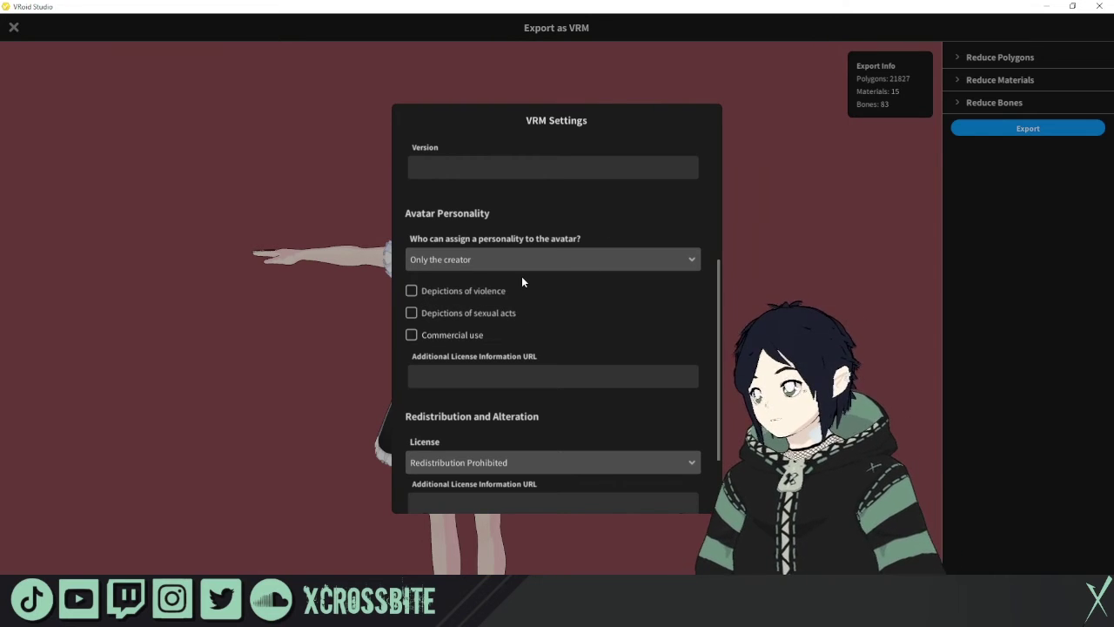
click(568, 253)
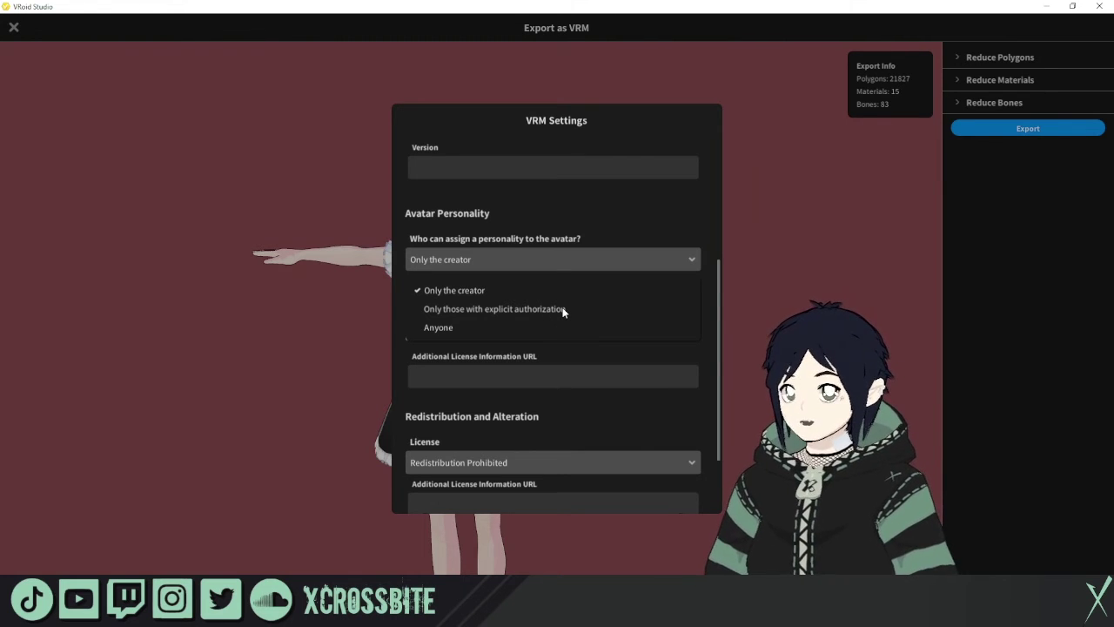
click(444, 330)
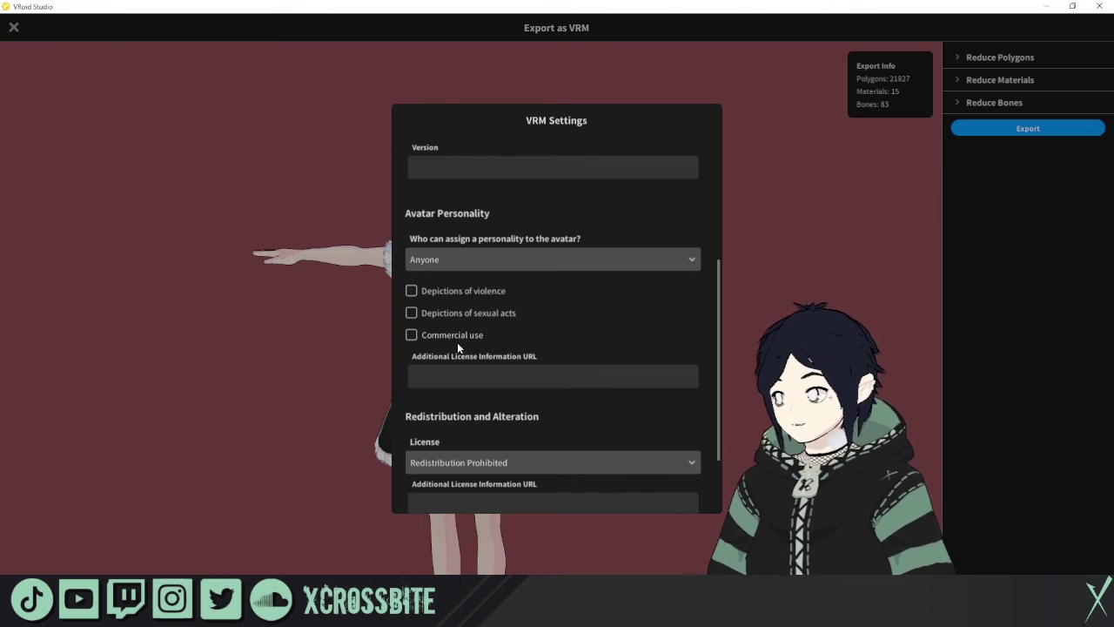
Review the license options and keep Redistribution Prohibited
click(529, 376)
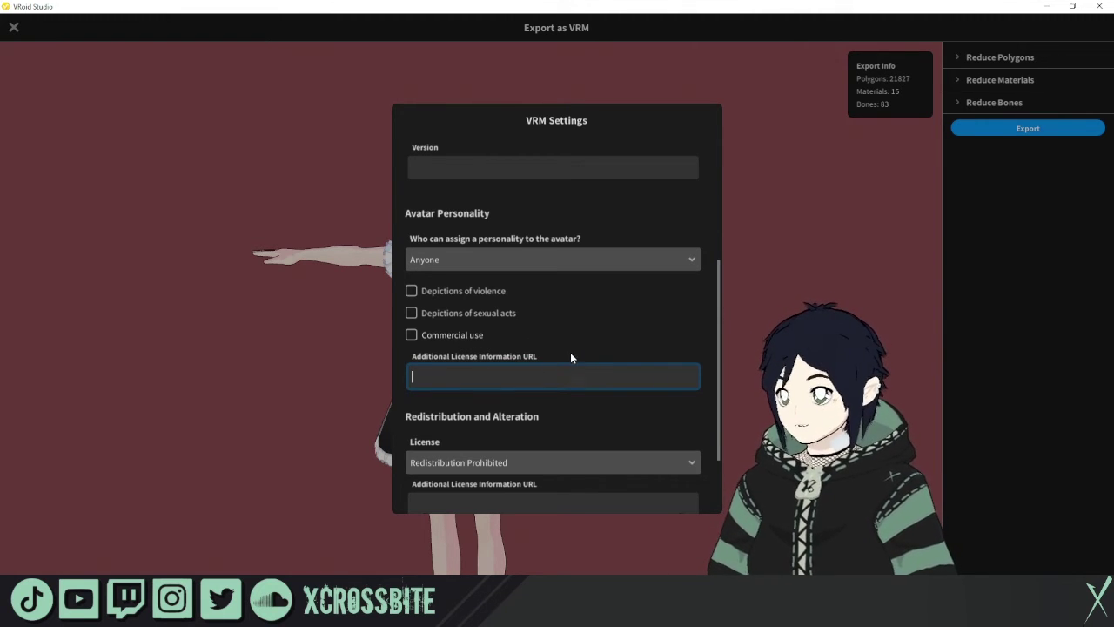
scroll(570, 353, down, 3)
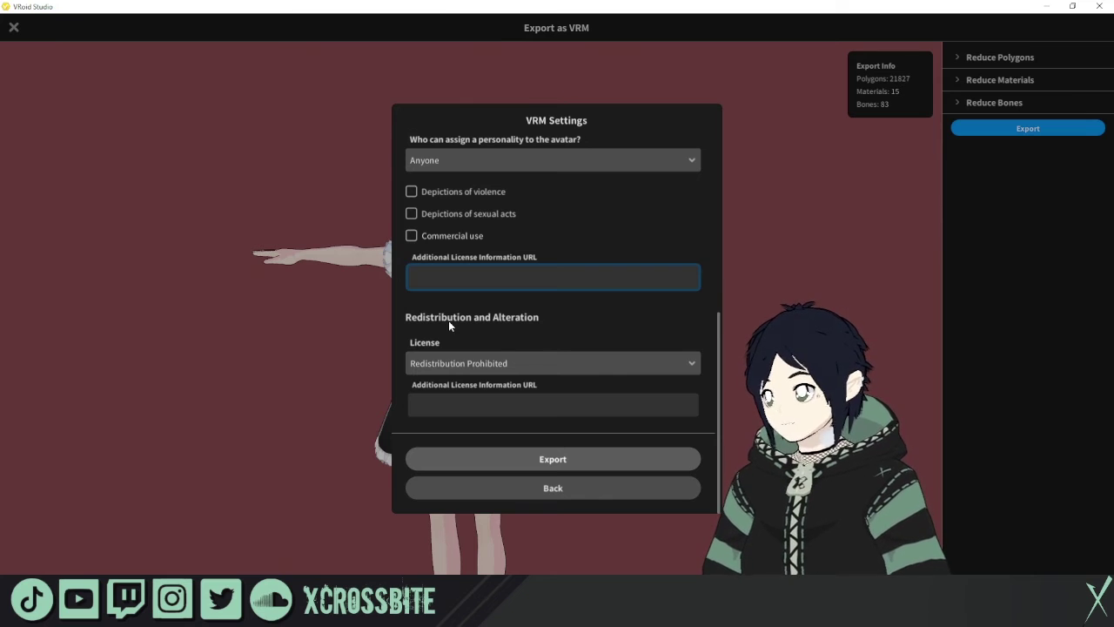
click(691, 363)
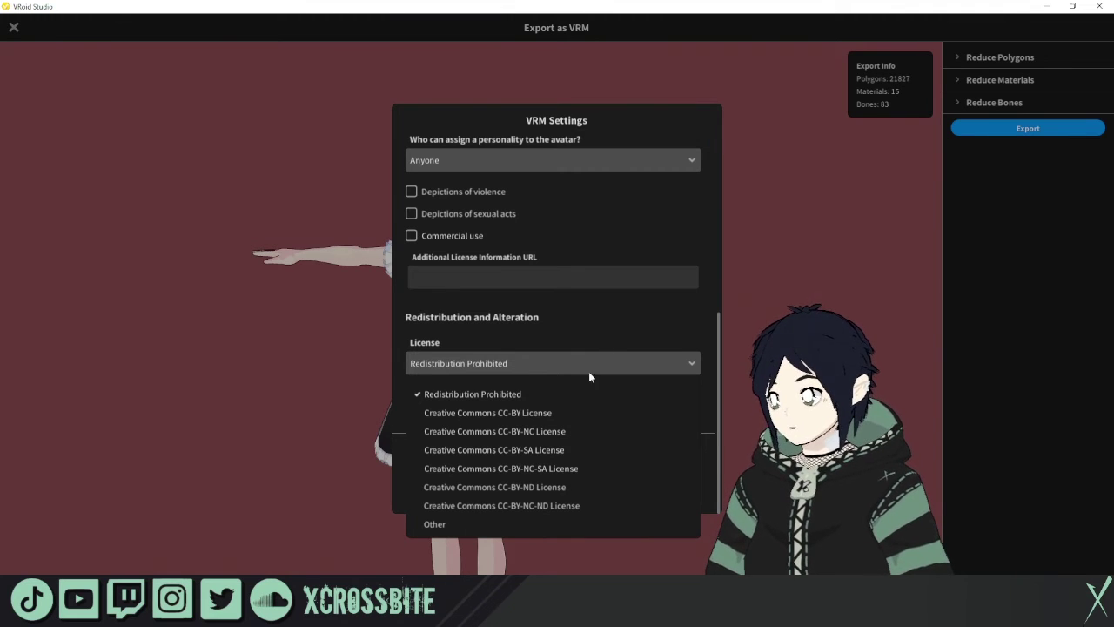
click(615, 334)
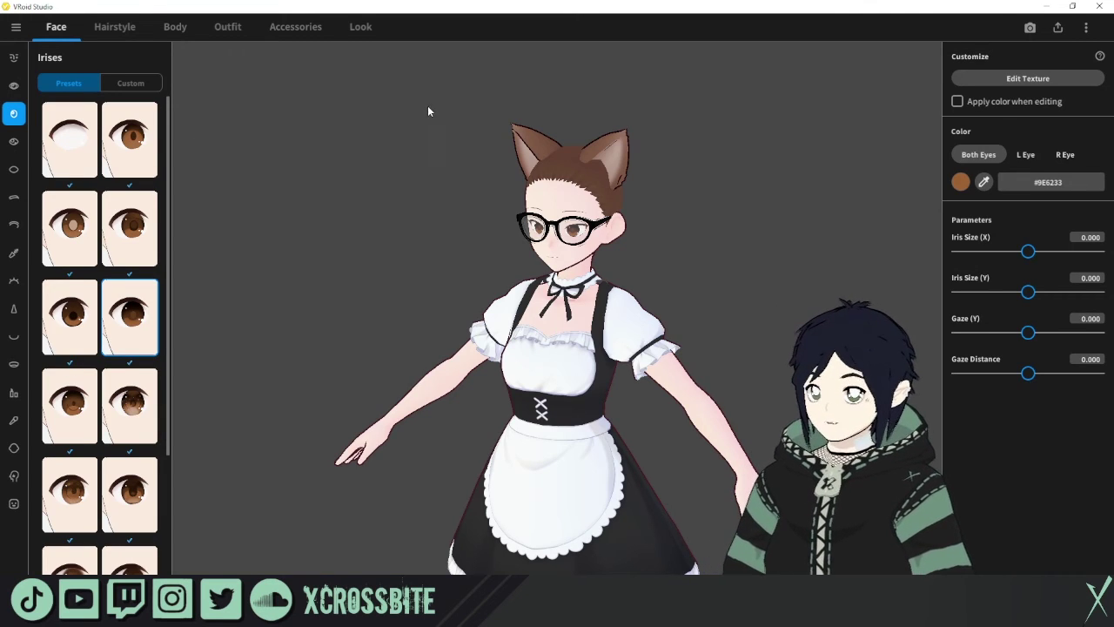
In the Body tab, open the skin texture and set a #D727D7 brush 253 wide
click(122, 27)
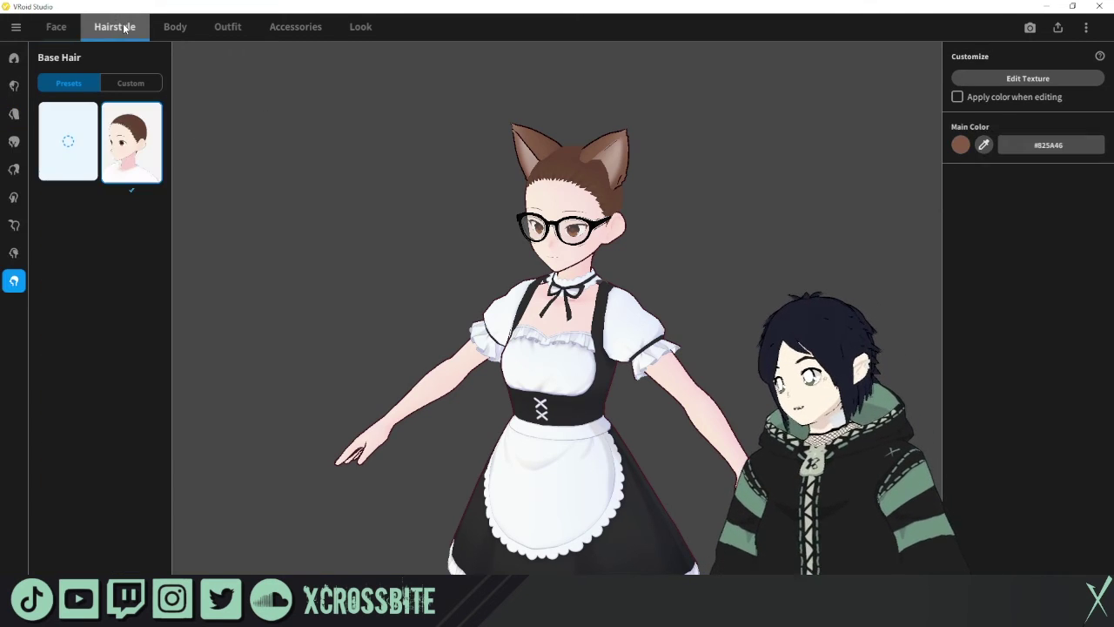
click(191, 29)
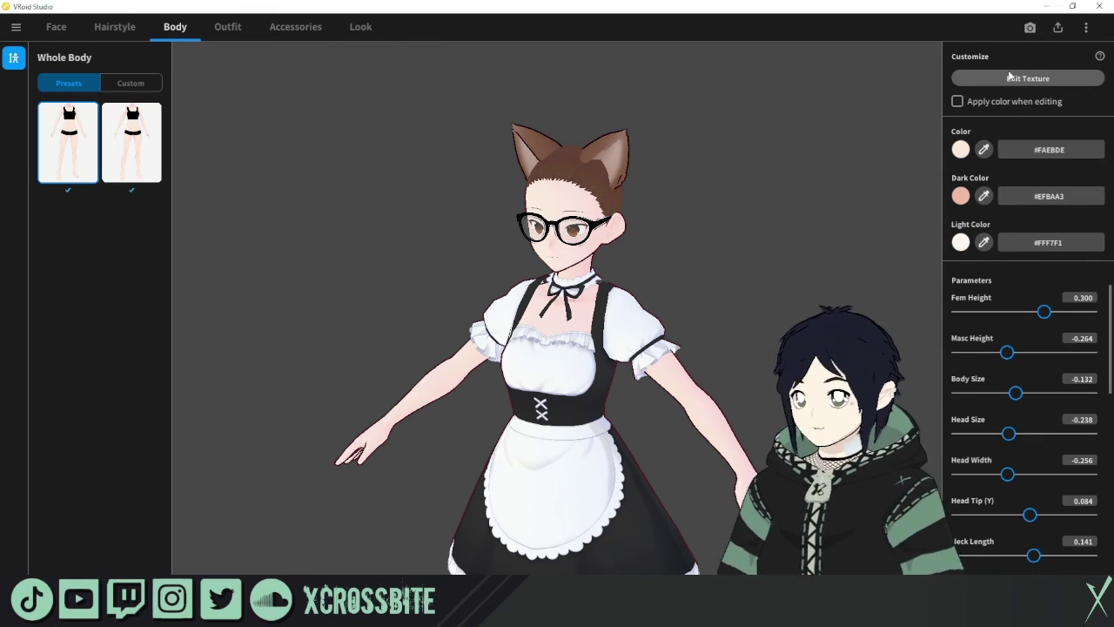
click(1011, 80)
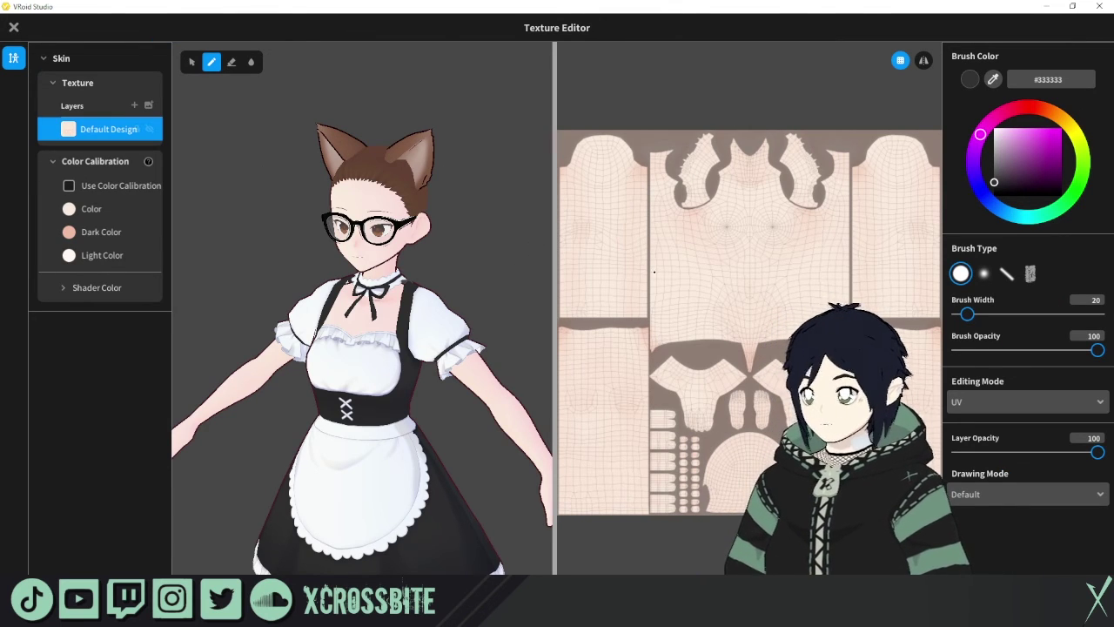
click(1050, 138)
drag(968, 314, 1078, 314)
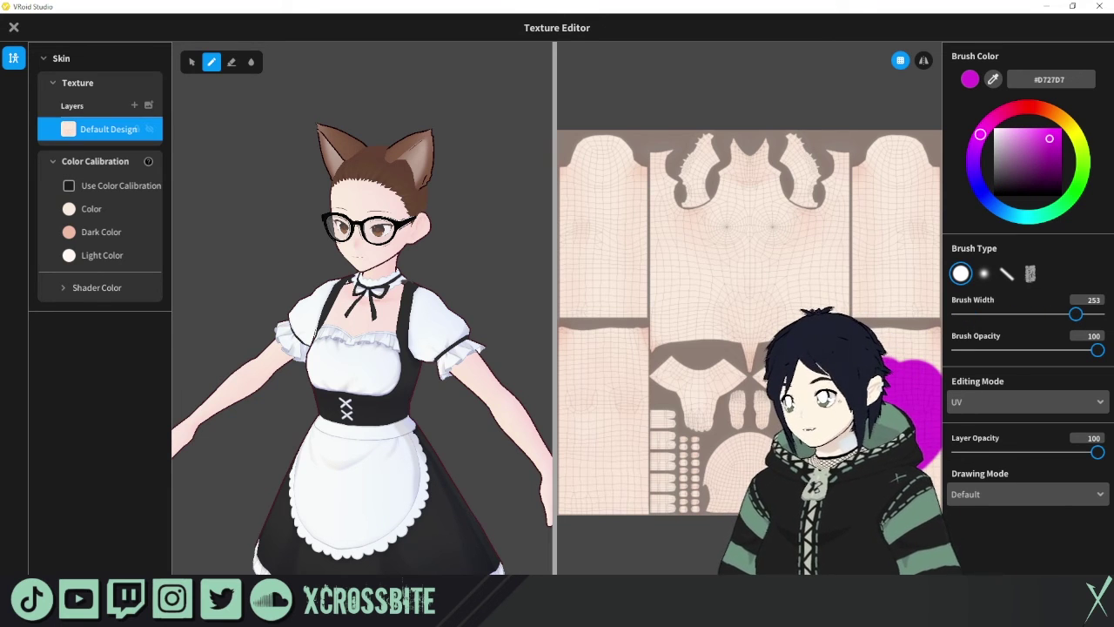